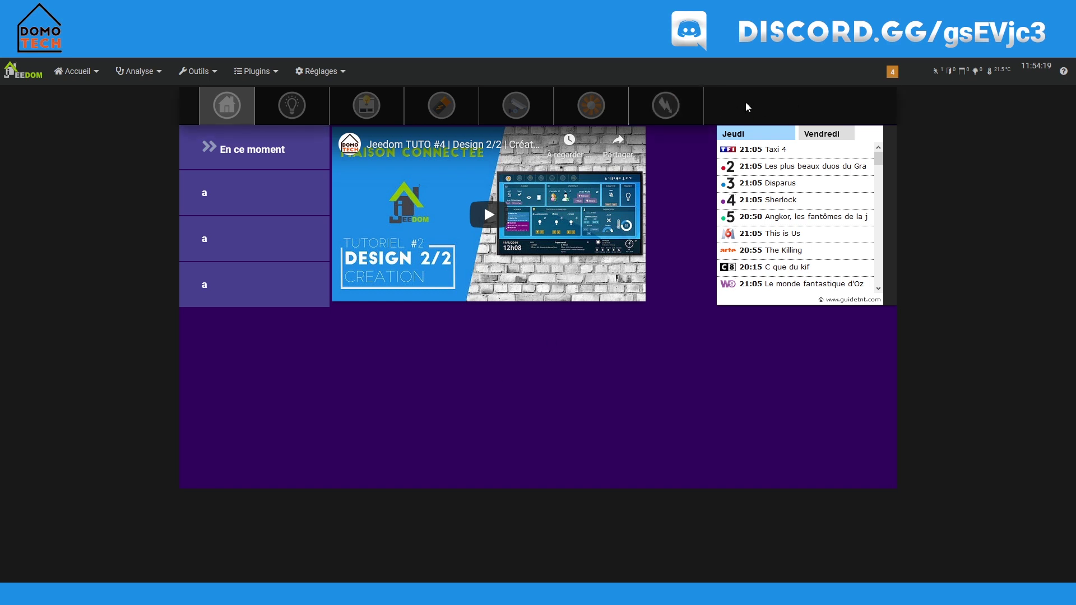
Step: Examine the dashboard HTML code of the existing Menu template
key(ctrl+Tab)
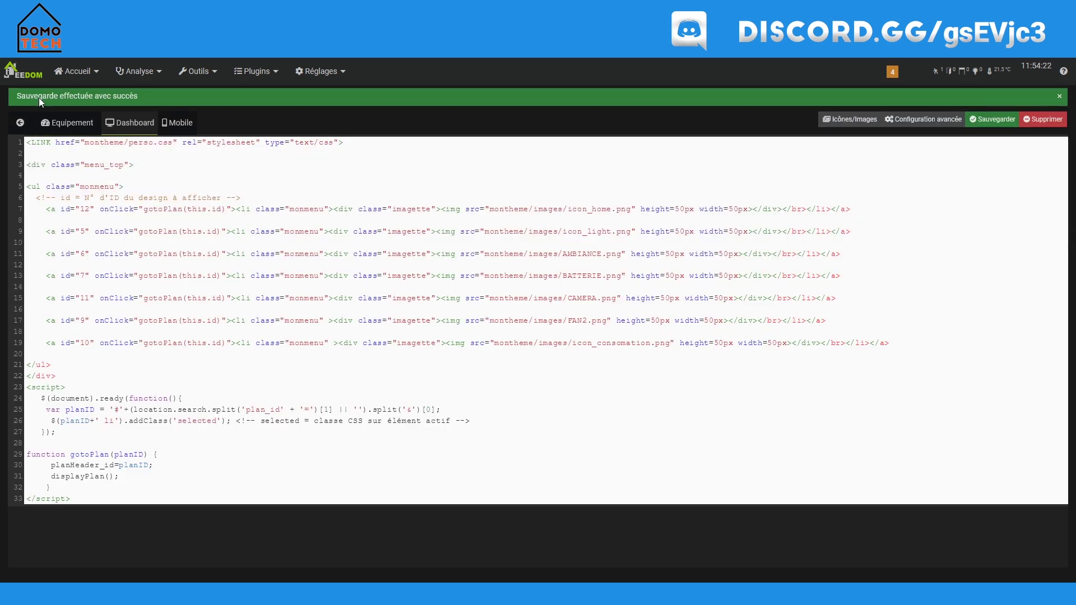
click(20, 122)
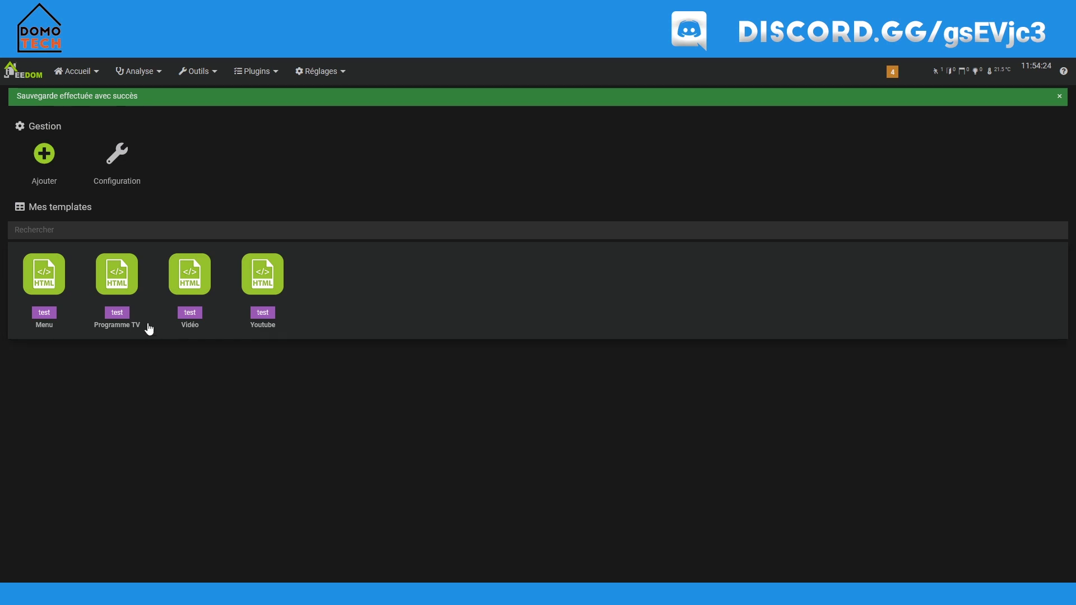
click(42, 282)
click(130, 127)
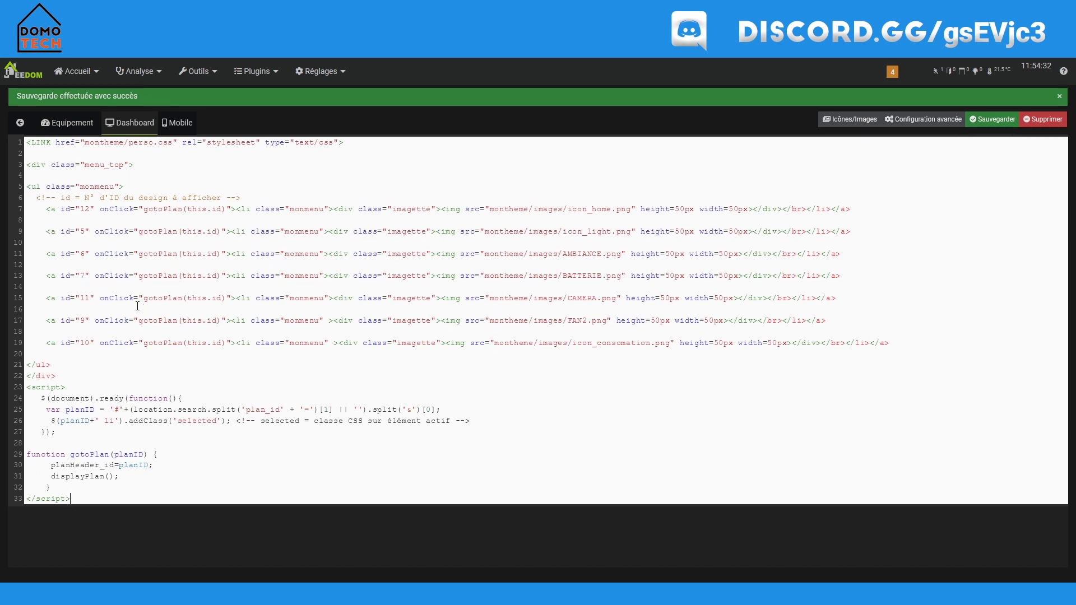
click(112, 8)
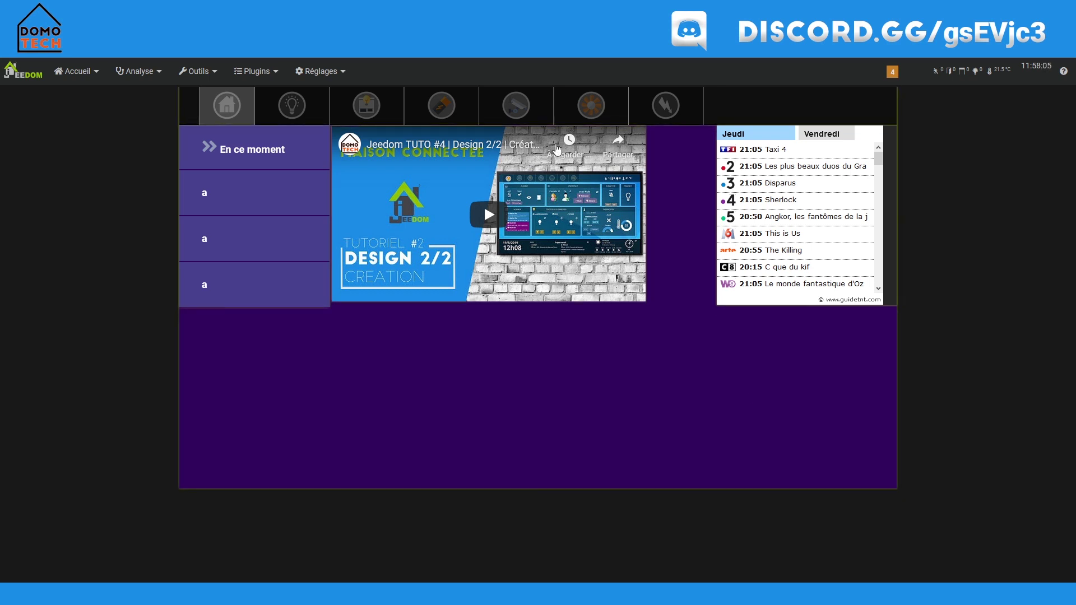
Step: Browse the plugin Market from the plugin management page, and close it
click(239, 73)
click(278, 95)
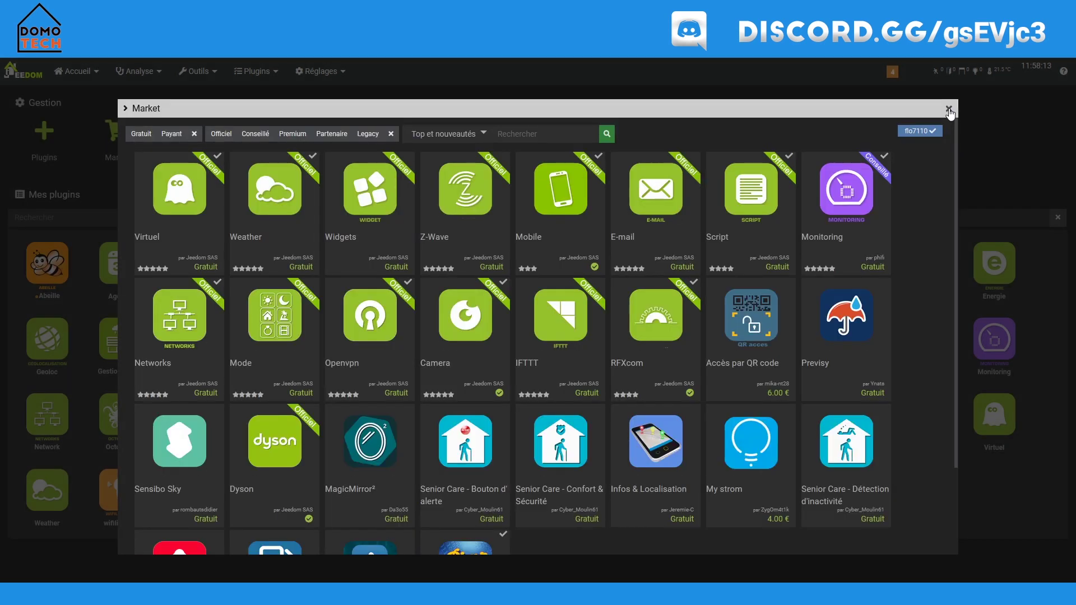
click(949, 111)
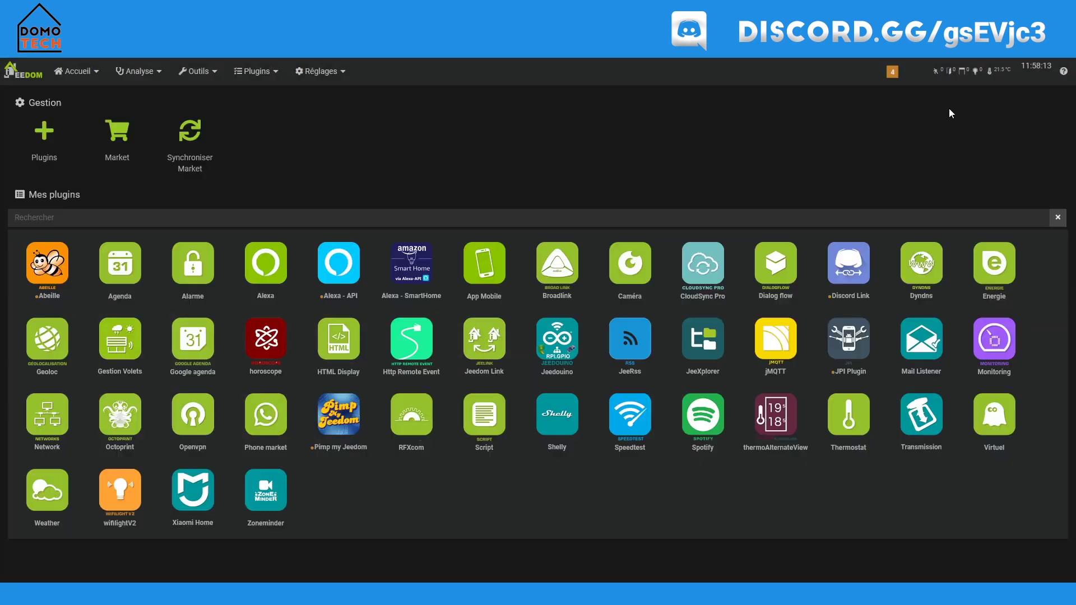
Step: Open the HTML Display plugin and check its plugin configuration
mouse_move(262, 74)
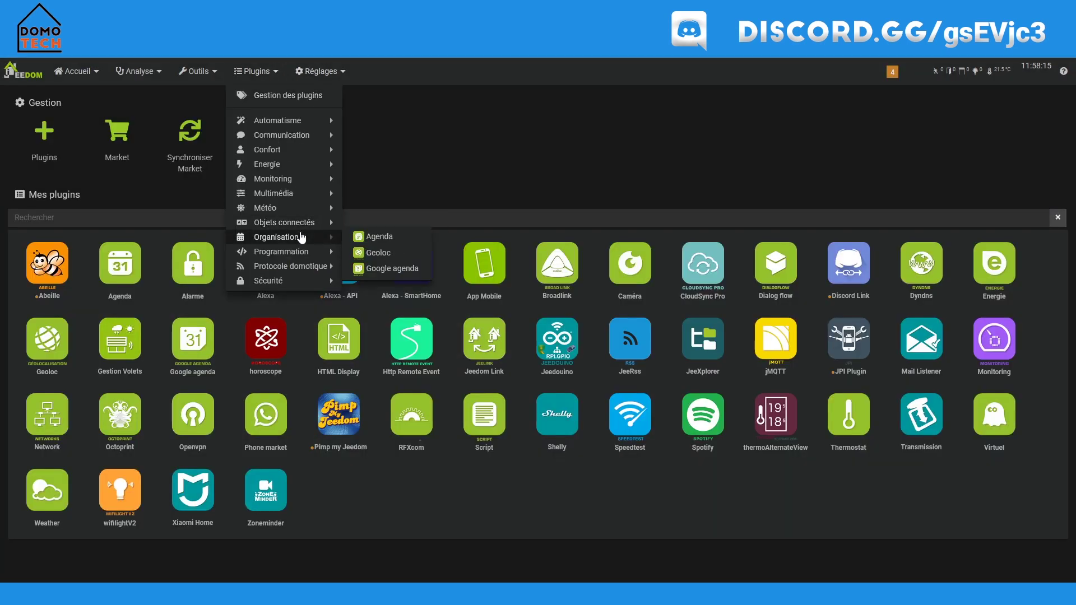
mouse_move(282, 257)
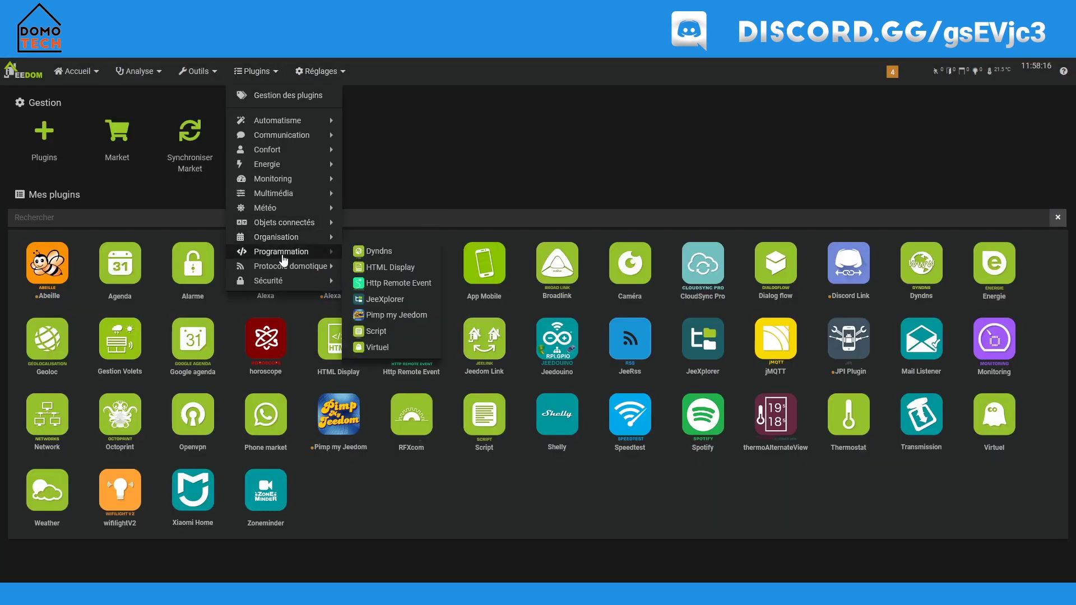
click(405, 271)
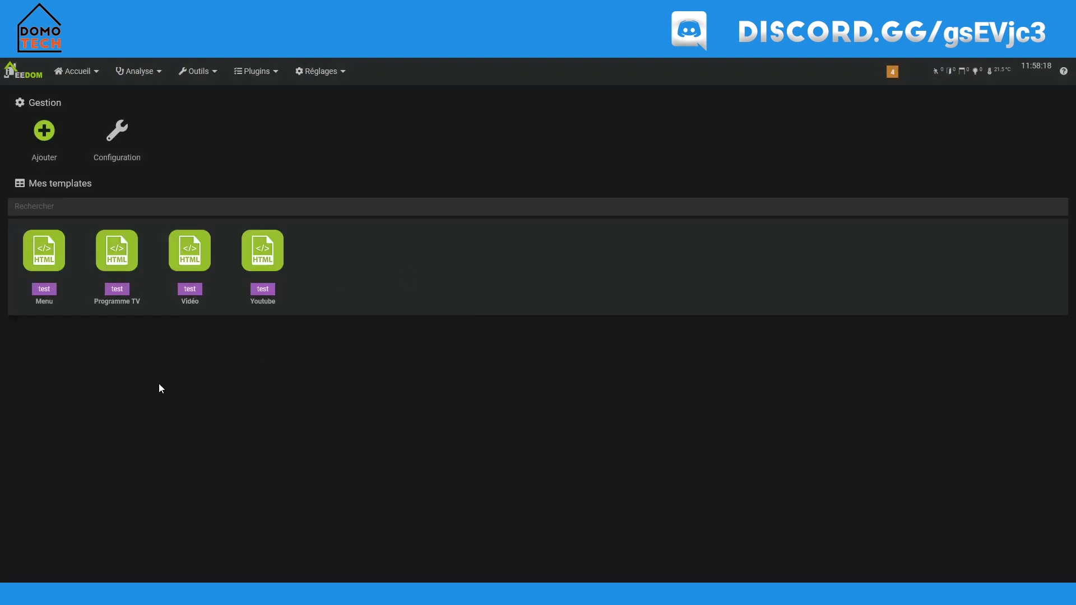
click(113, 139)
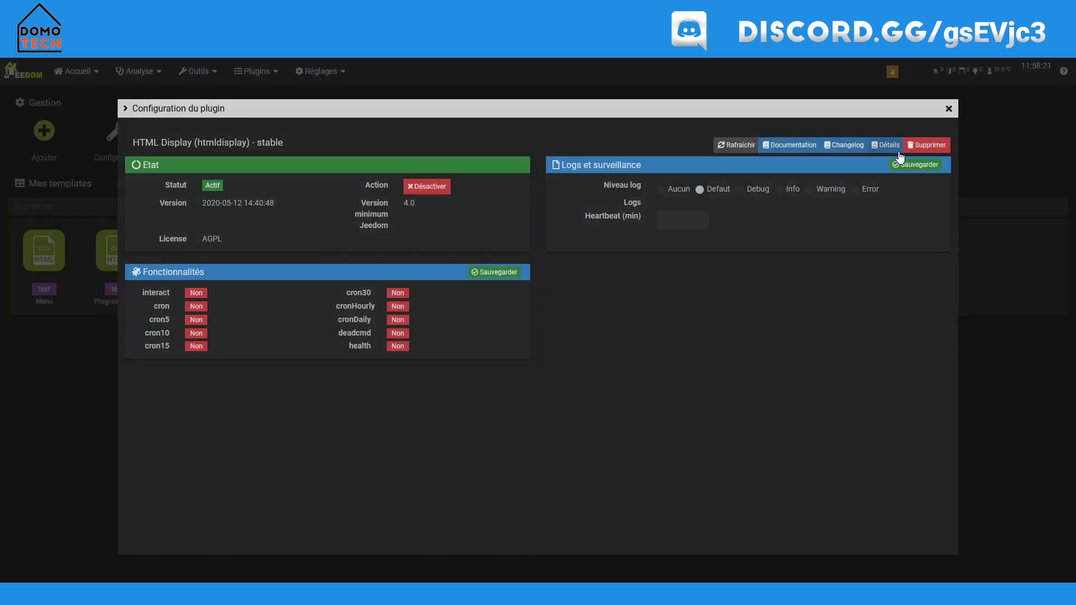
click(948, 108)
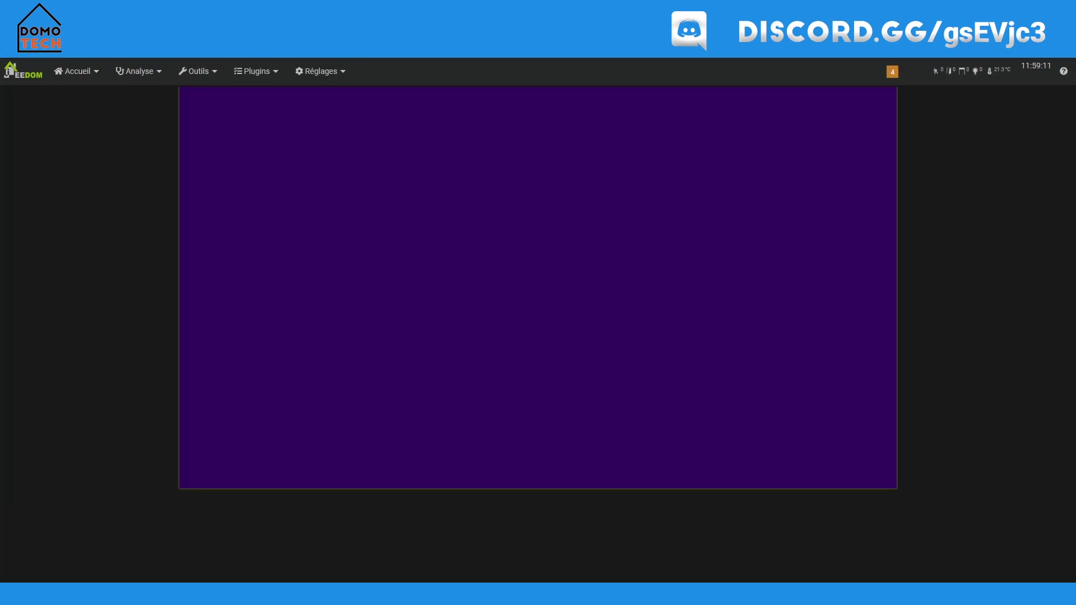
Step: Save the blank design
right_click(573, 247)
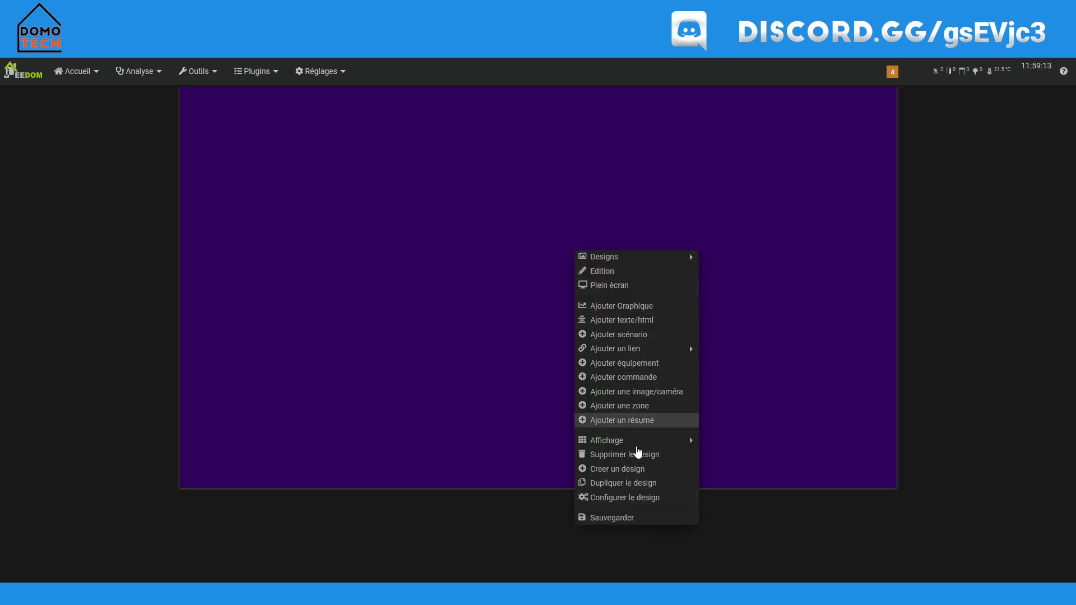
click(628, 518)
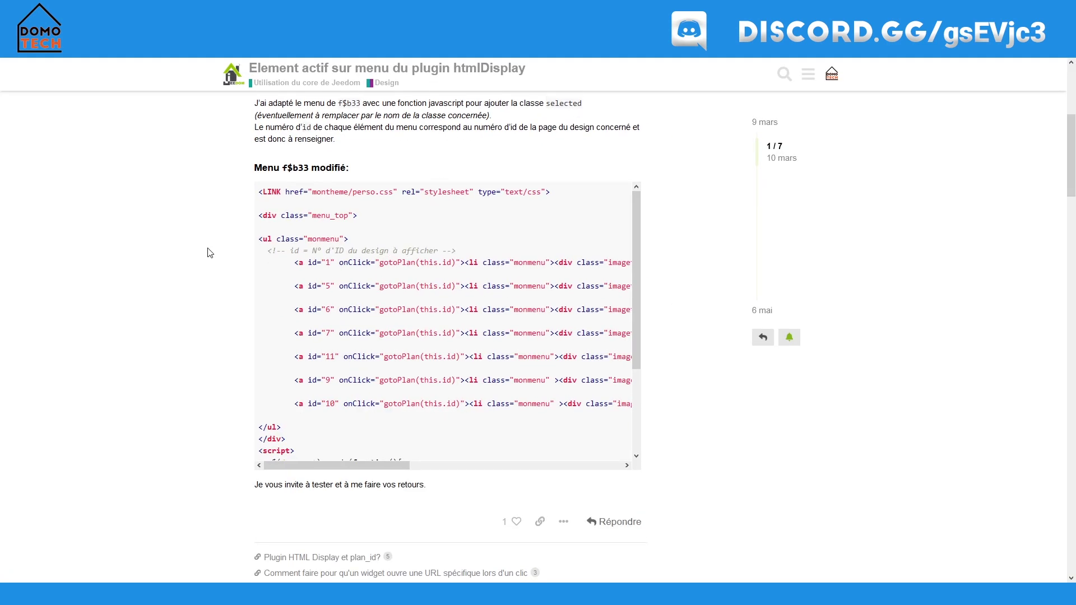
Step: Copy the entire "Menu f$b33 modifié" code block from the forum post and return to the HTML Display plugin
scroll(196, 252, up, 3)
scroll(185, 254, up, 2)
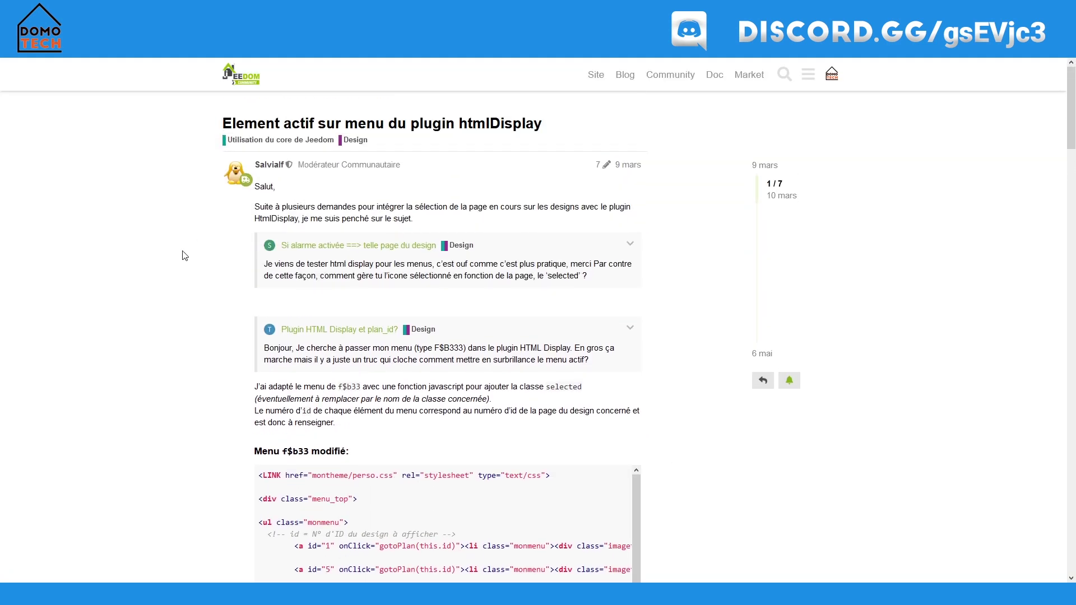
scroll(170, 319, down, 5)
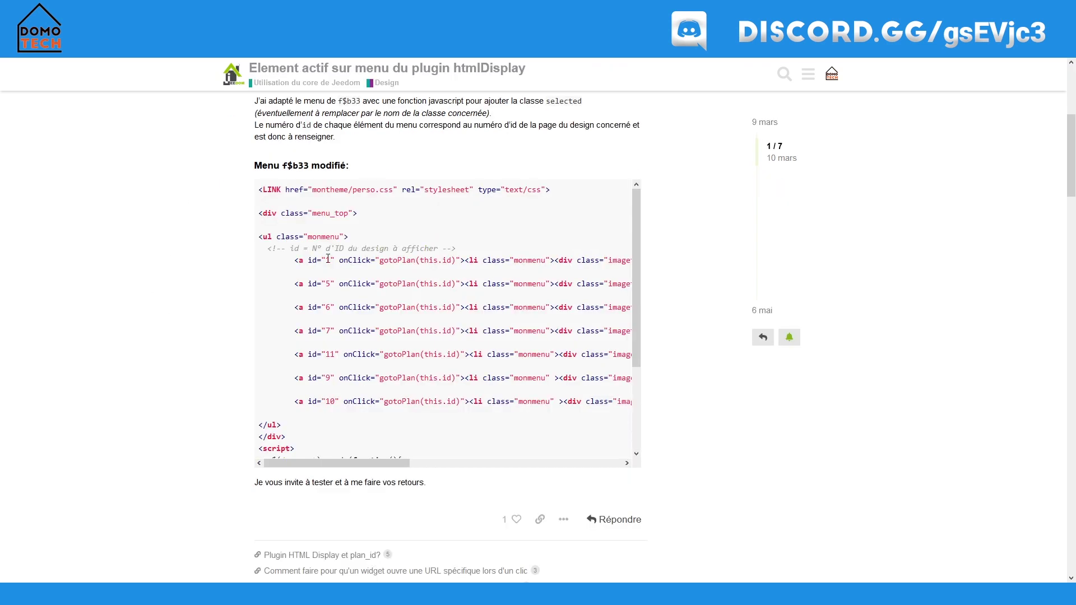
drag(259, 189, 360, 456)
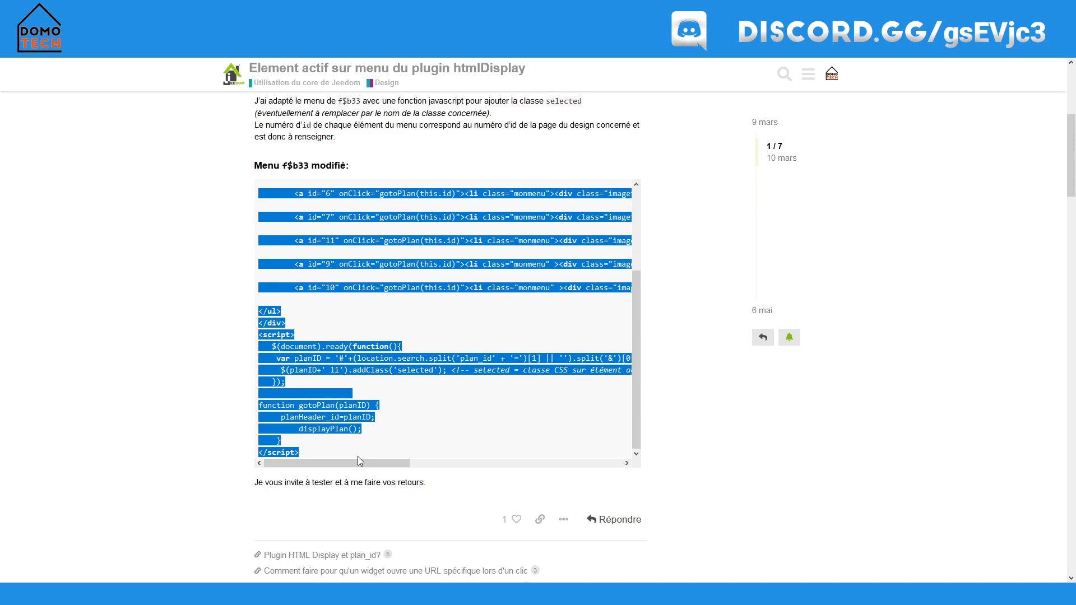
drag(150, 8, 1075, 76)
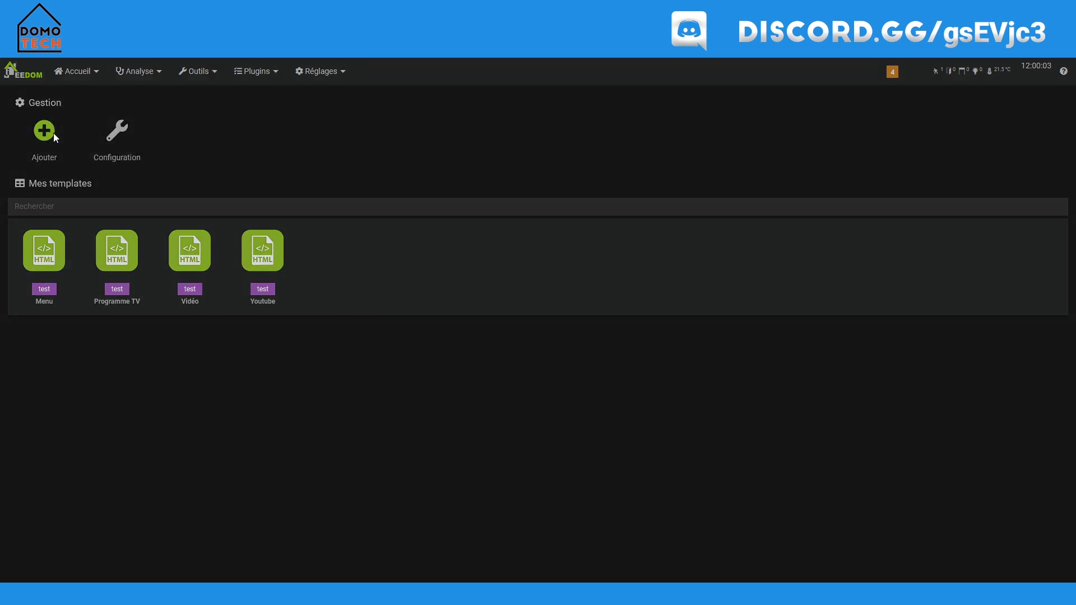
Step: Create a new HTML Display equipment named MENU-TEST
click(51, 133)
text(MENU)
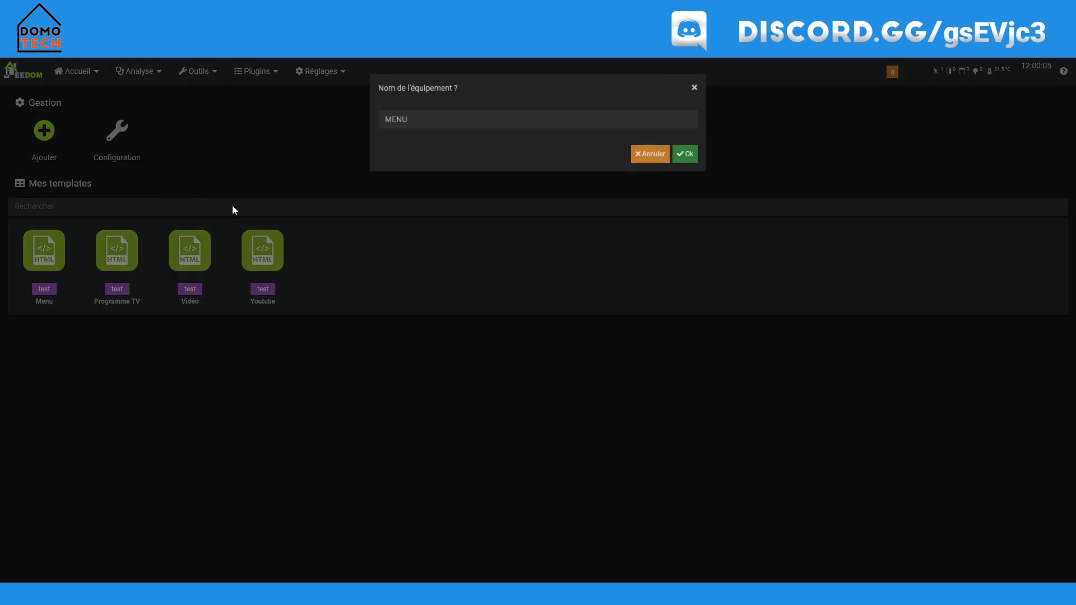
text(-TEST)
key(Return)
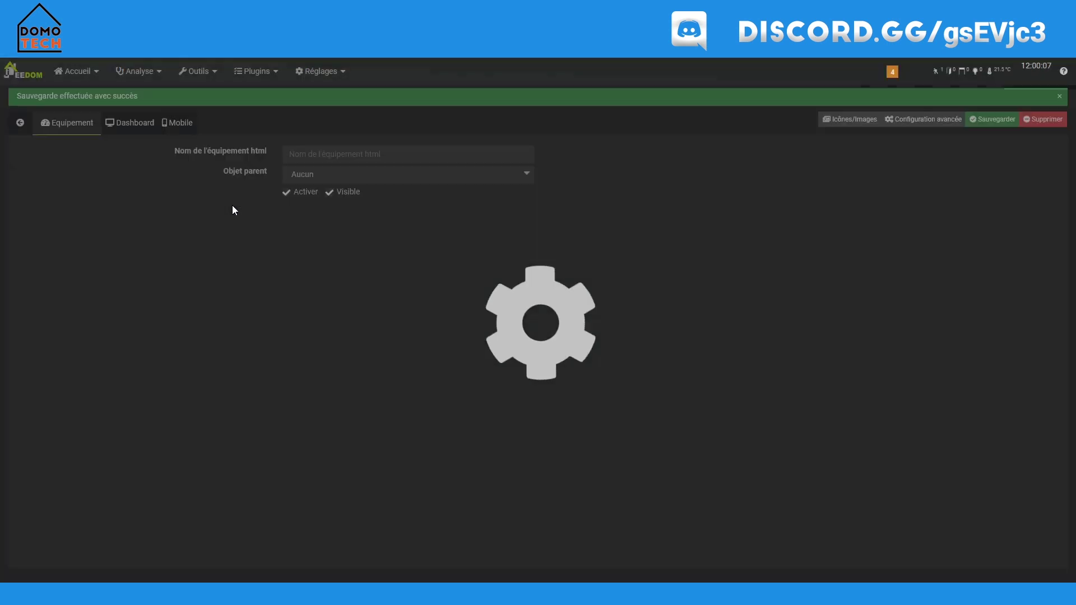
Step: Assign MENU-TEST to the parent object test, make it active and visible, and save it
click(380, 177)
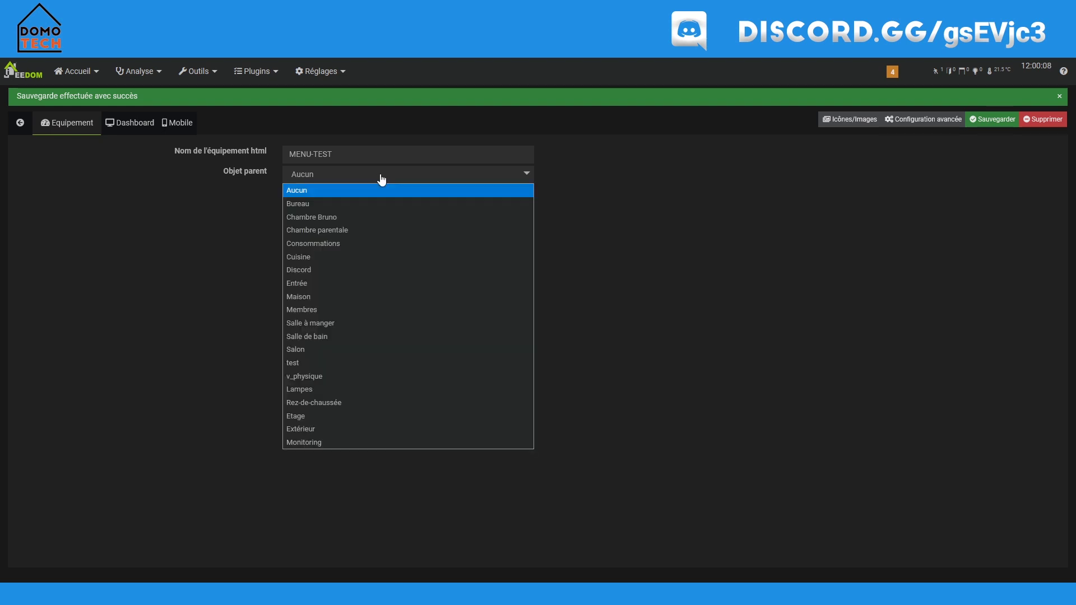
click(306, 376)
click(303, 194)
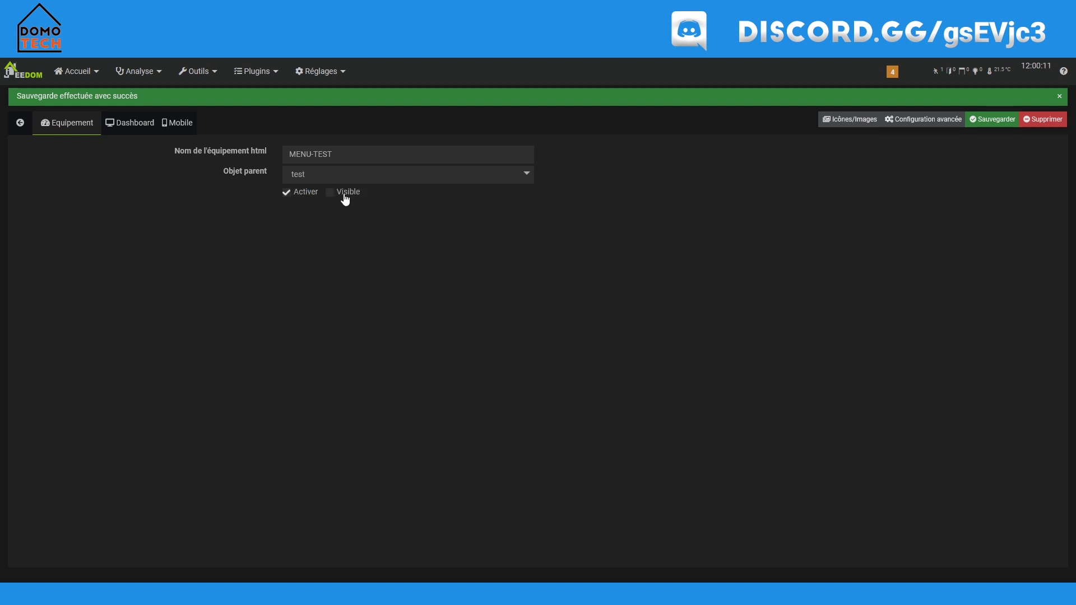
click(343, 194)
click(992, 119)
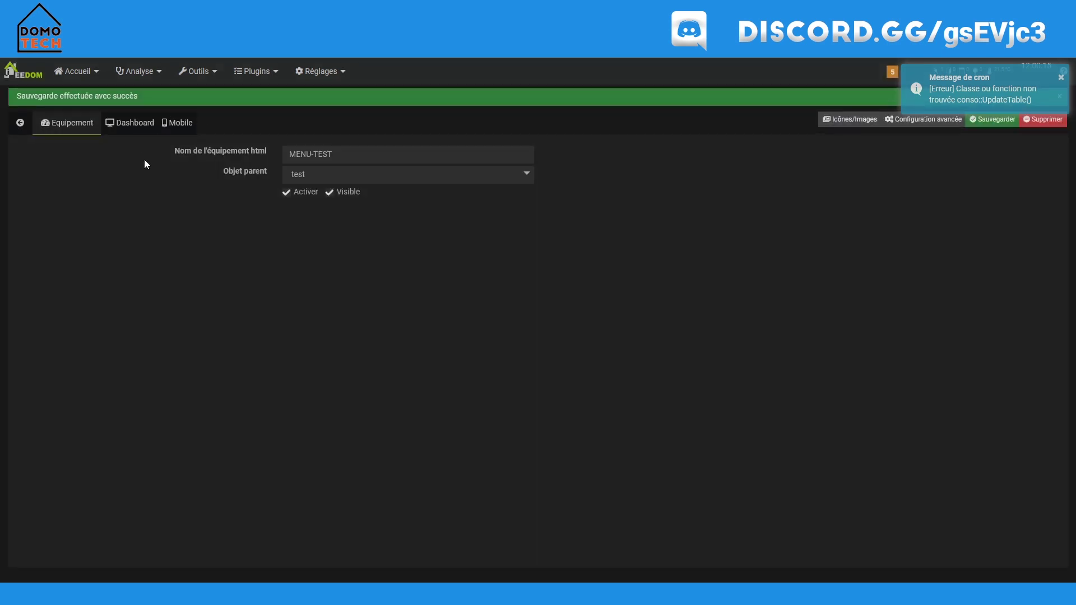
Step: Paste the copied menu code into the Dashboard code of MENU-TEST
click(137, 129)
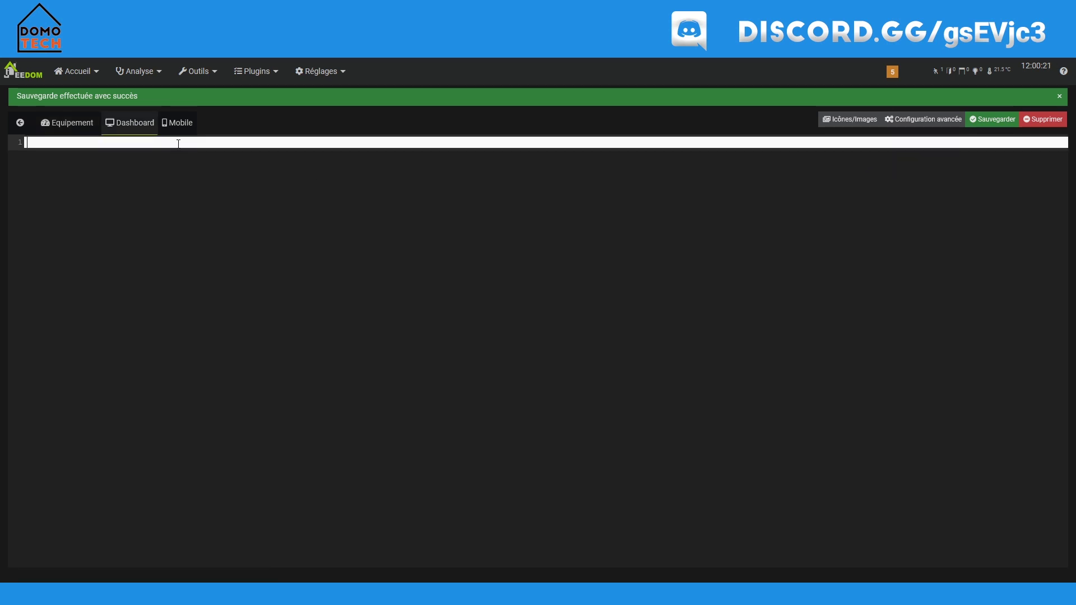
text(<LINK href="montheme/perso.css" rel="stylesheet" type="text/css">  <div class="menu_top">  <ul class="monmenu">   <!-- id = N° d'ID du design à afficher -->     <a id="1" onClick="gotoPlan(this.id)"><li class="monmenu"><div class="imagette"><img src="montheme/images/icon_home.png" height=50px width=50px></div></br></li></a>      <a id="5" onClick="gotoPlan(this.id)"><li class="monmenu"><div class="imagette"><img src="montheme/images/icon_light.png" height=50px width=50px></div></br></li></a>      <a id="6" onClick="gotoPlan(this.id)"><li class="monmenu"><div class="imagette"><img src="montheme/images/icon_thermometre.png" height=50px width=50px></div></br></li></a>      <a id="7" onClick="gotoPlan(this.id)"><li class="monmenu"><div class="imagette"><img src="montheme/images/icon_alarme.png" height=50px width=50px></div></br></li></a>      <a id="11" onClick="gotoPlan(this.id)"><li class="monmenu"><div class="imagette"><img src="montheme/images/icon_cast.png" height=50px width=50px></div></br></li></a>      <a id="9" onClick="gotoPlan(this.id)"><li class="monmenu" ><div class="imagette"><img src="montheme/images/icon_plante.png" height=50px width=50px></div></br></li></a>      <a id="10" onClick="gotoPlan(this.id)"><li class="monmenu" ><div class="imagette"><img src="montheme/images/icon_consomation.png" height=50px width=50px></div></br></li></a>  </ul> </div> <script>    $(document).ready(function(){     var planID = '#'+(location.search.split('plan_id' + '=')[1] || '').split('&')[0];      $(planID+' li').addClass('selected'); <!-- selected = classe CSS sur élément actif -->    });  function gotoPlan(planID) {      planHeader_id=planID;      displayPlan();     } </script>)
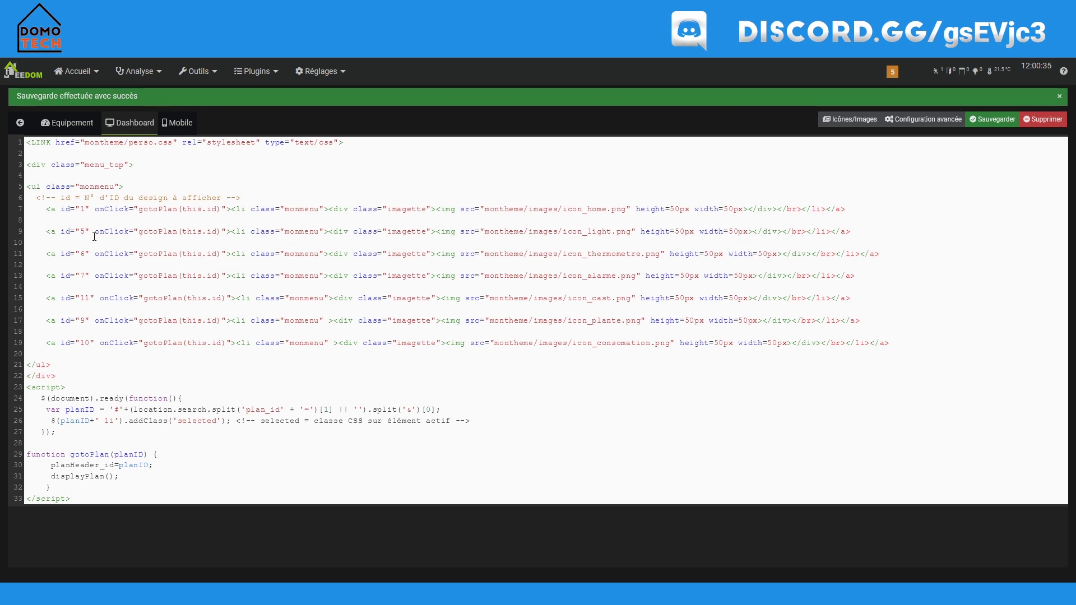
Step: Set the home link's design ID to 12 and the light link's ID to 14, and save the equipment
click(247, 123)
text(2)
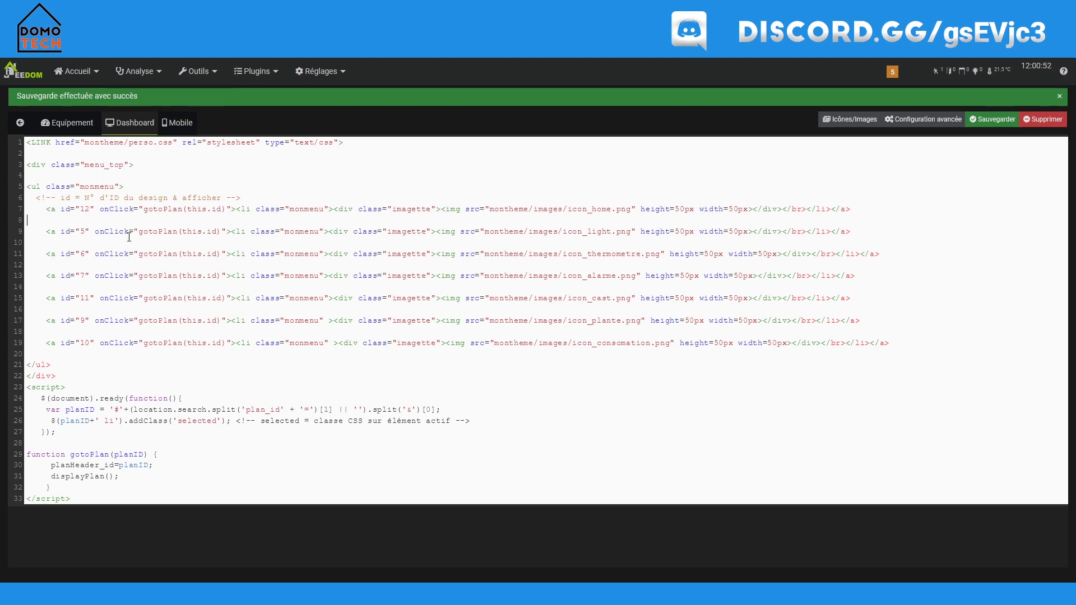
key(BackSpace)
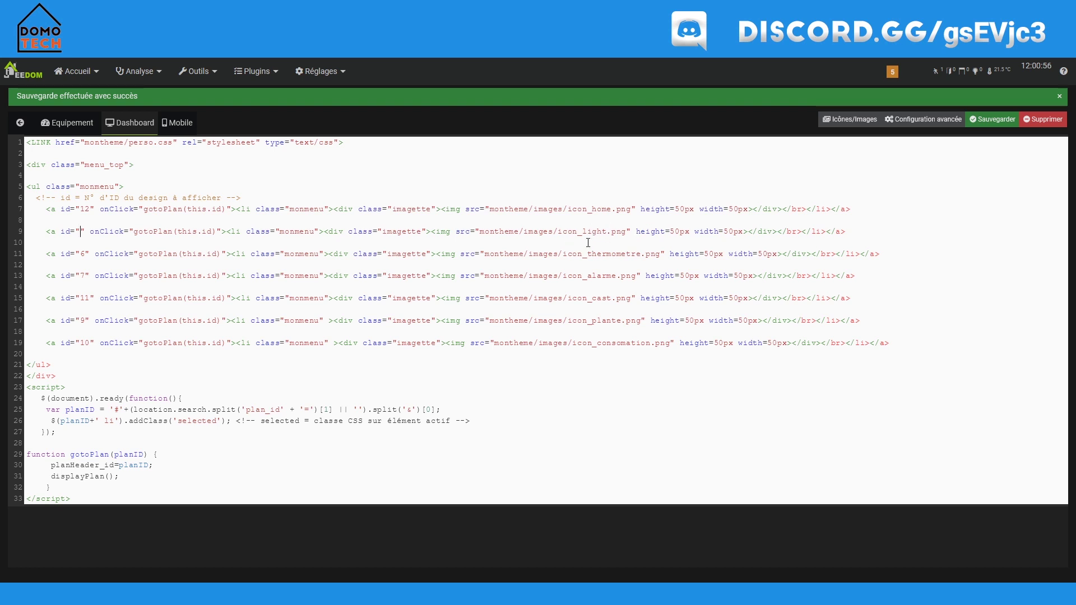
text(14)
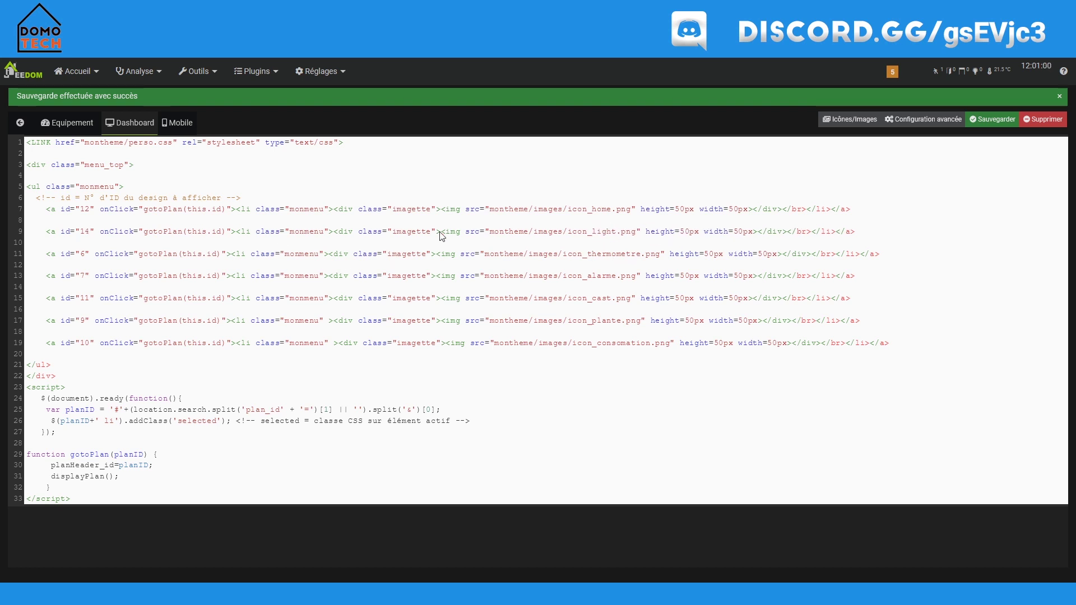
click(992, 119)
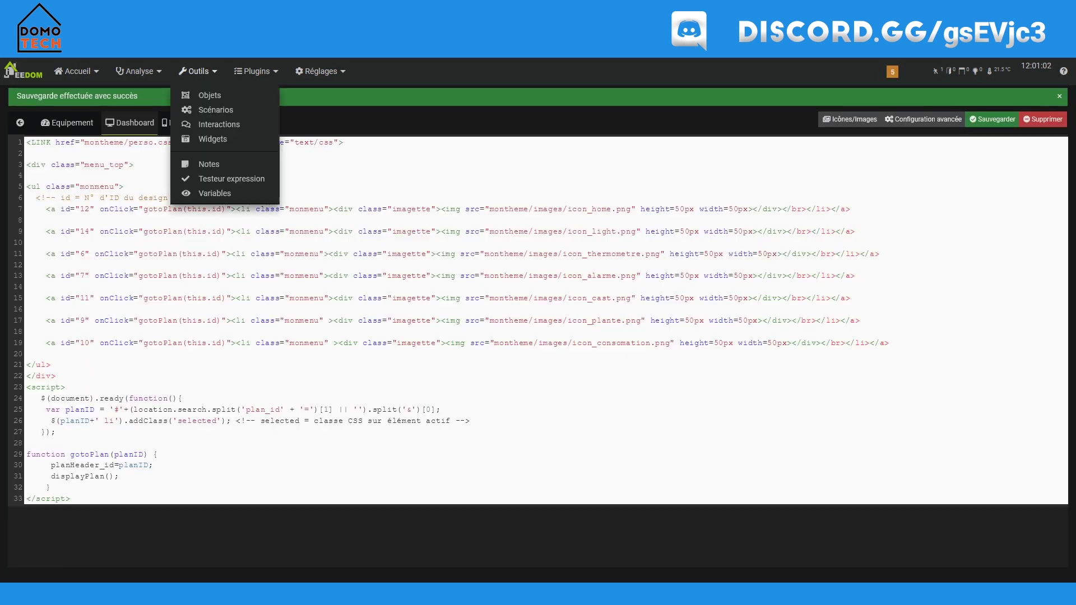
Step: Return to the blank design page
click(23, 71)
mouse_move(78, 71)
click(97, 145)
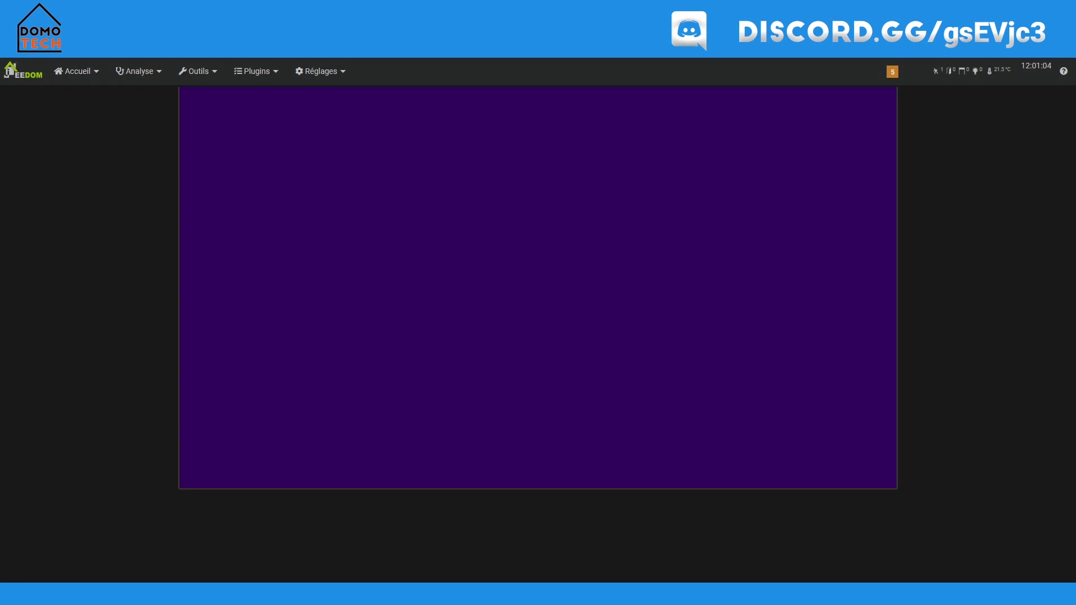
Step: Add the MENU-TEST equipment of the object test to the blank design
right_click(292, 159)
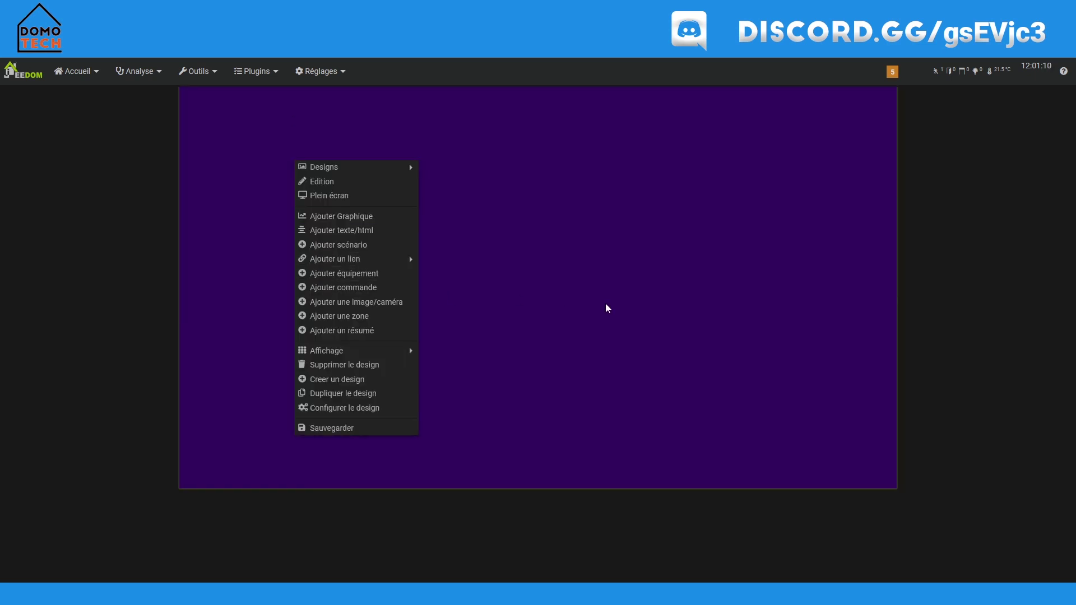
click(509, 310)
right_click(508, 307)
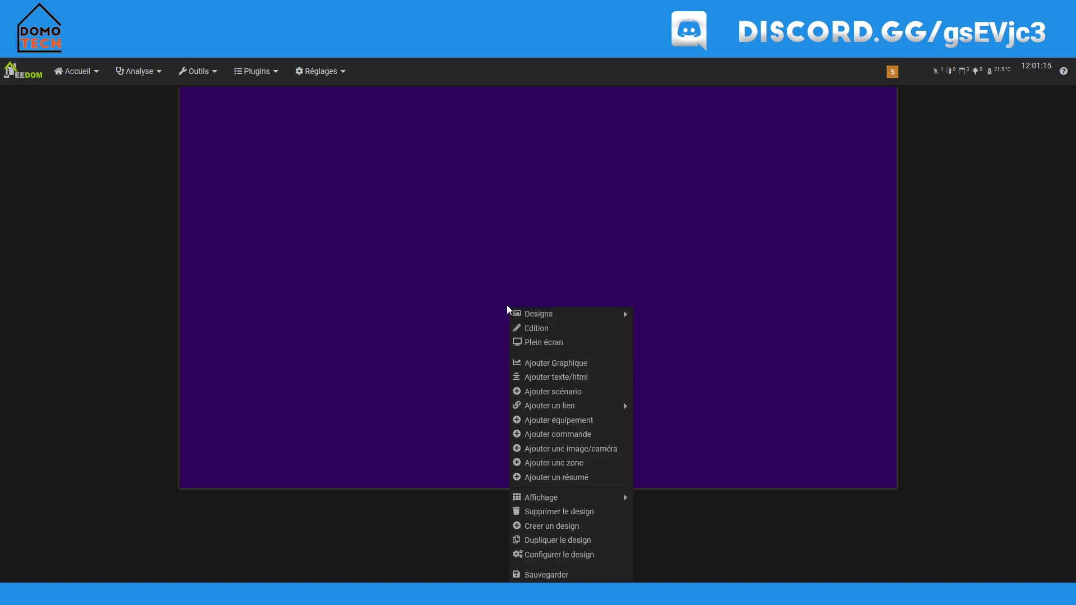
click(593, 428)
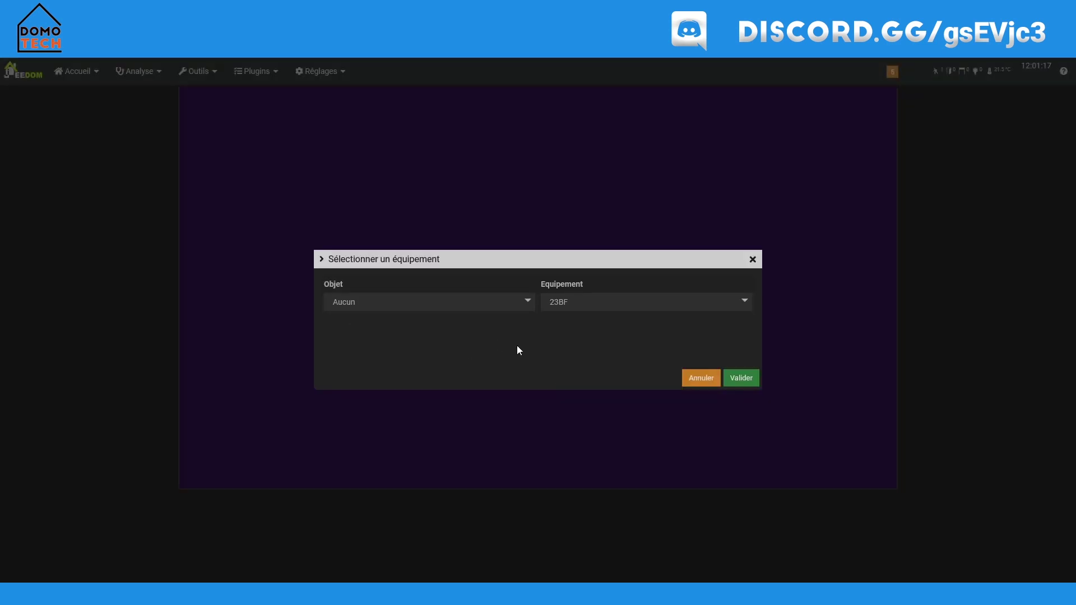
click(431, 304)
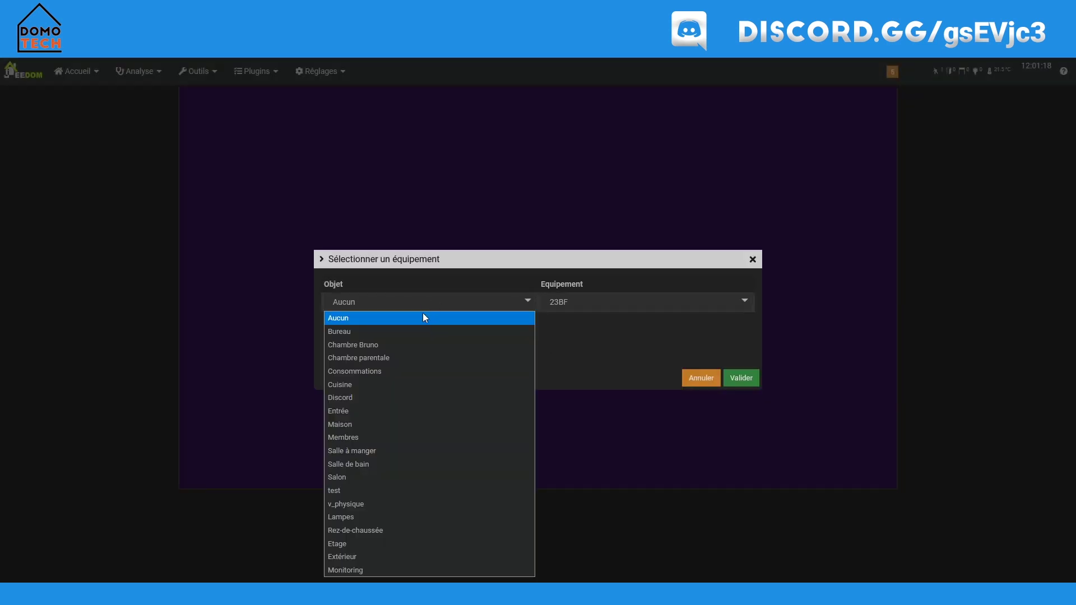
click(352, 491)
click(626, 310)
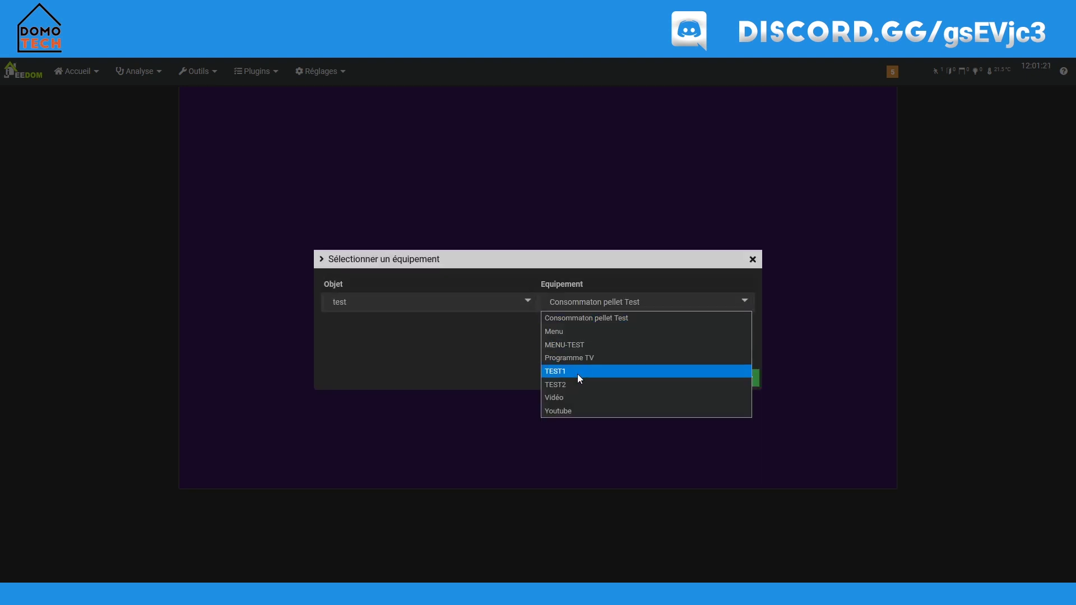
click(582, 344)
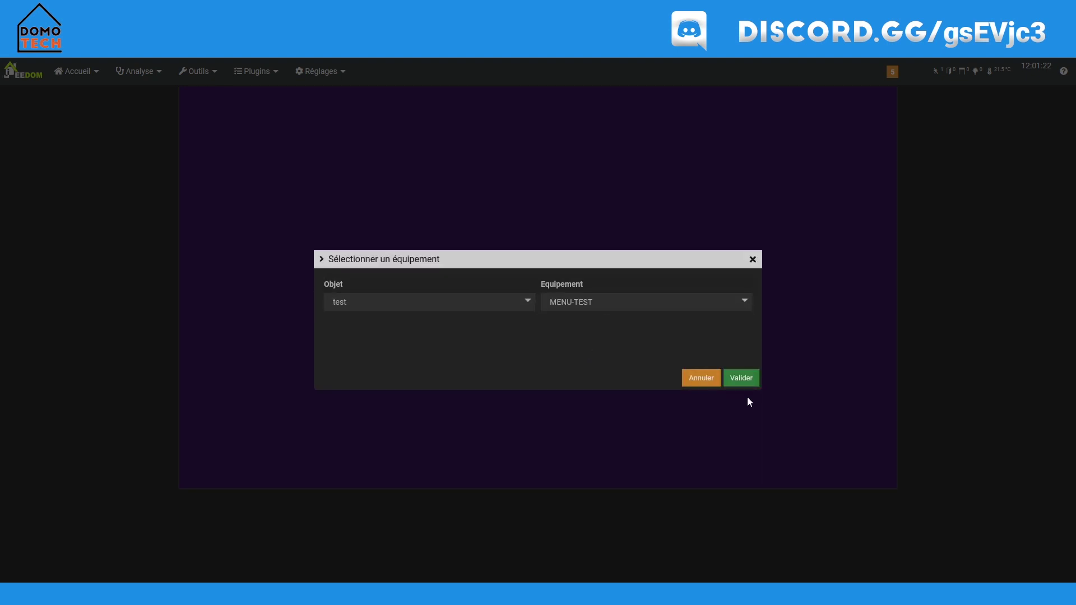
click(741, 381)
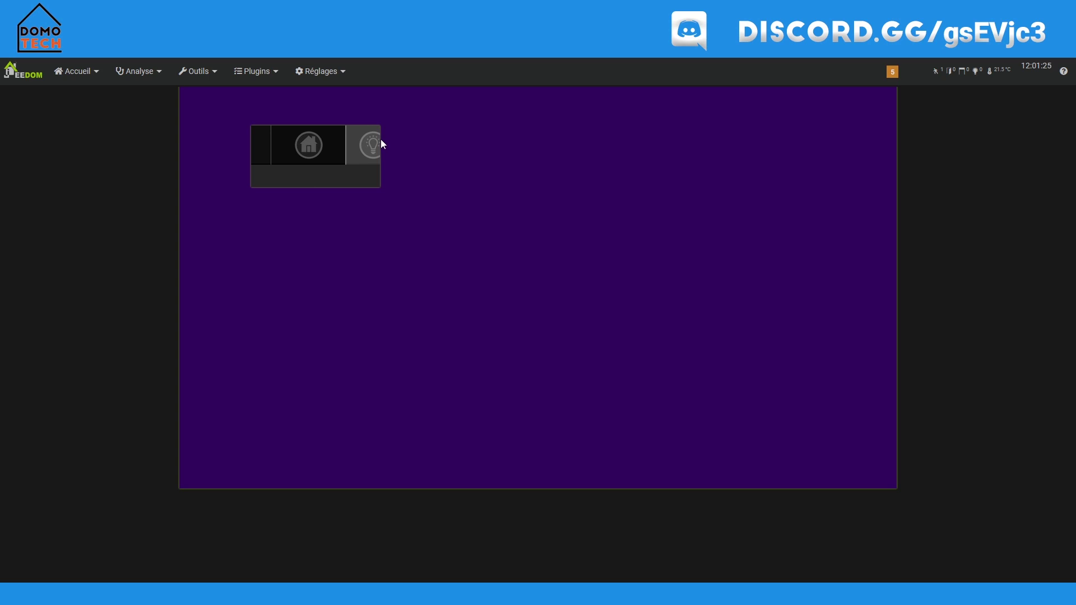
Step: Move the MENU-TEST tile to the design's upper edge and resize it to the design's full width and the menu bar's height
drag(379, 139, 897, 141)
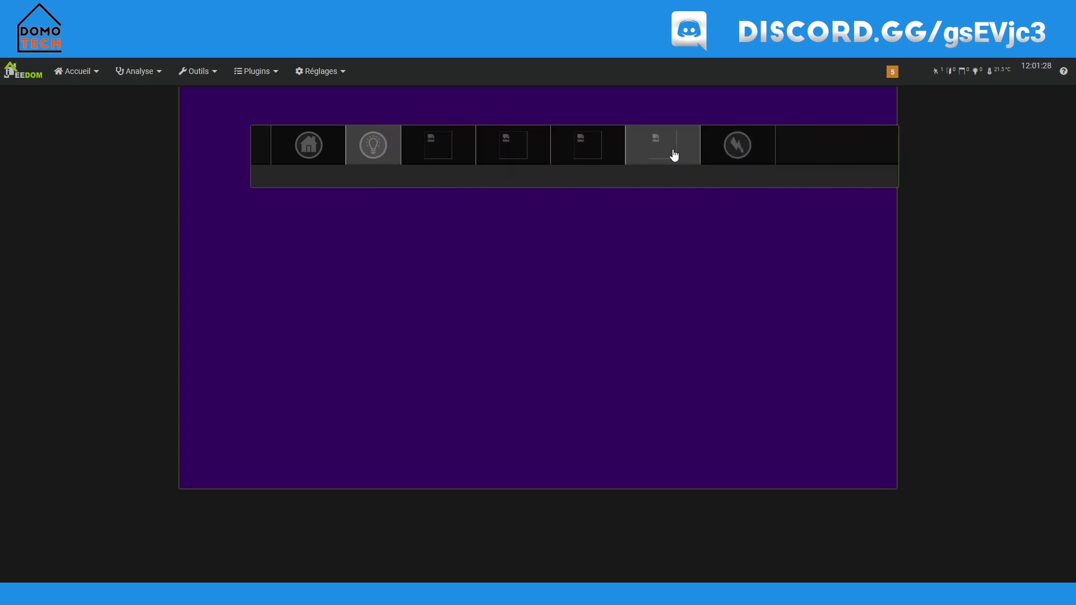
drag(389, 178, 315, 138)
drag(826, 108, 898, 106)
drag(715, 147, 730, 125)
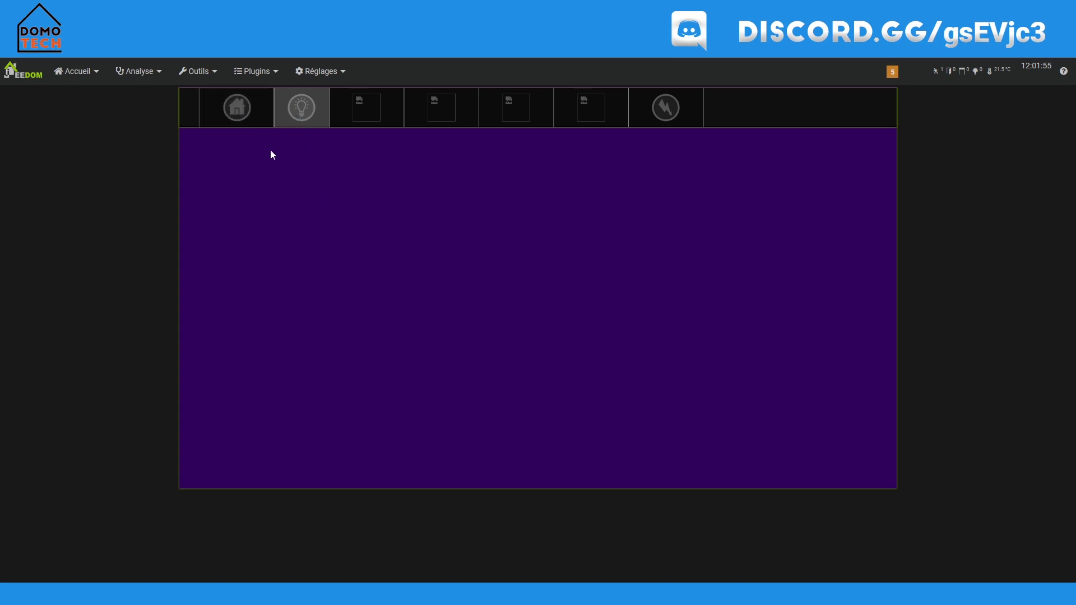
Step: Test the menu's home and light links, and duplicate the light design under the name Lumiere
click(240, 114)
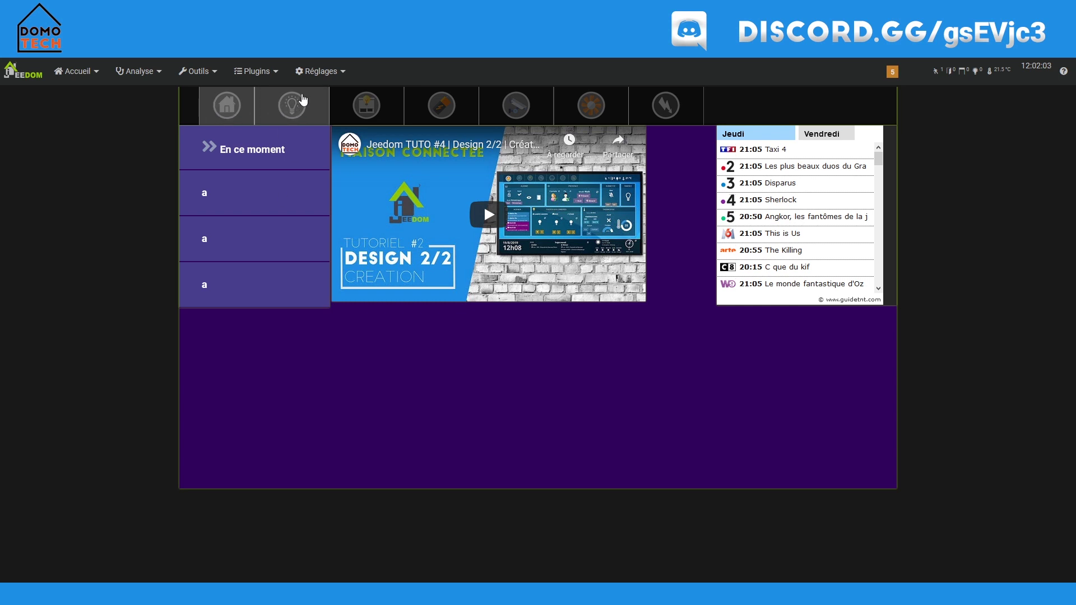
click(290, 106)
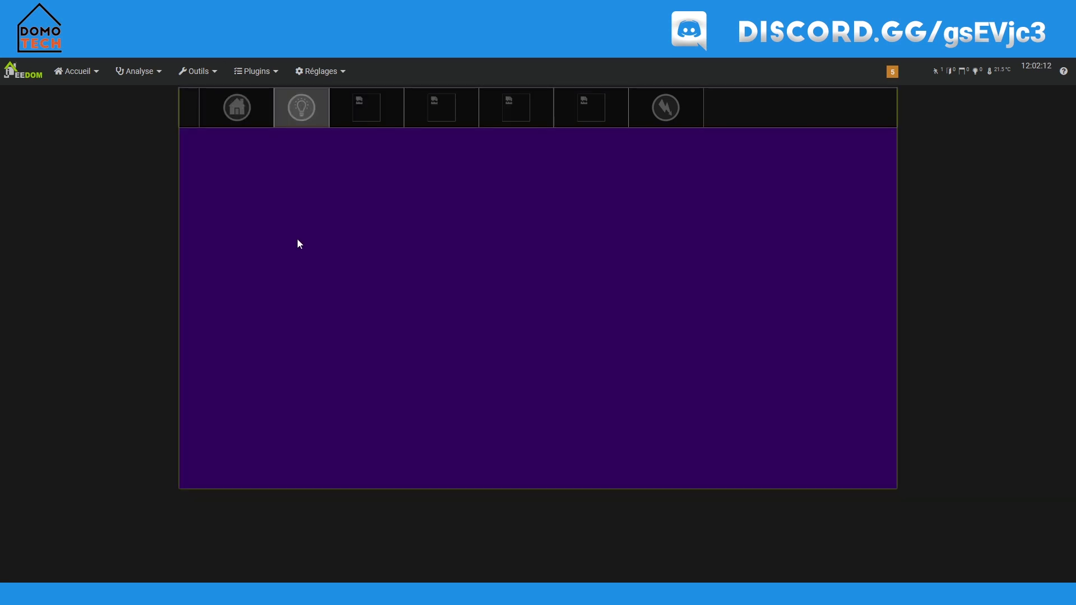
right_click(297, 240)
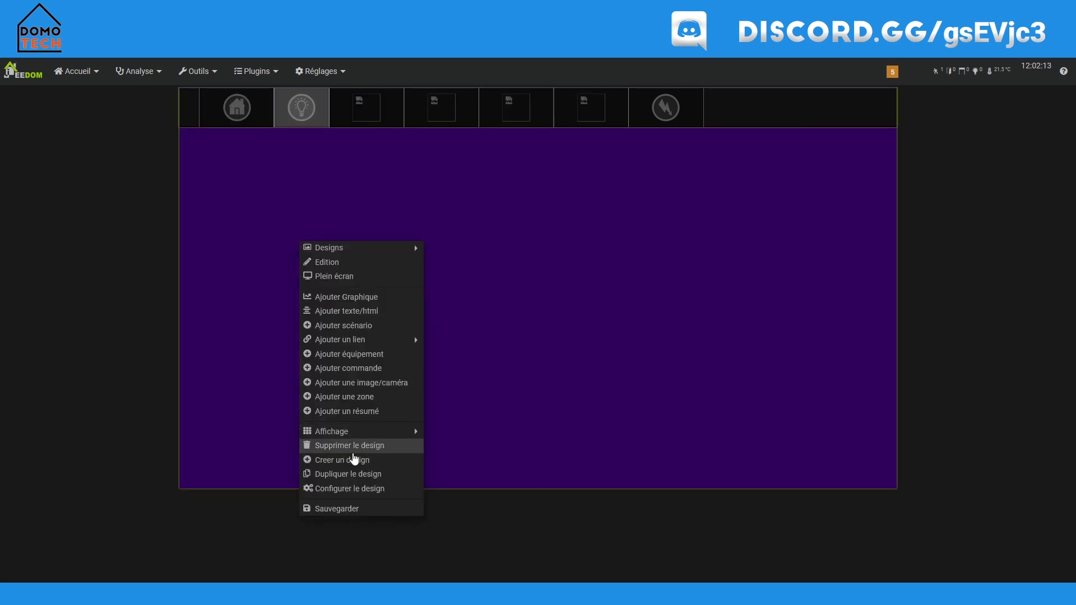
click(354, 474)
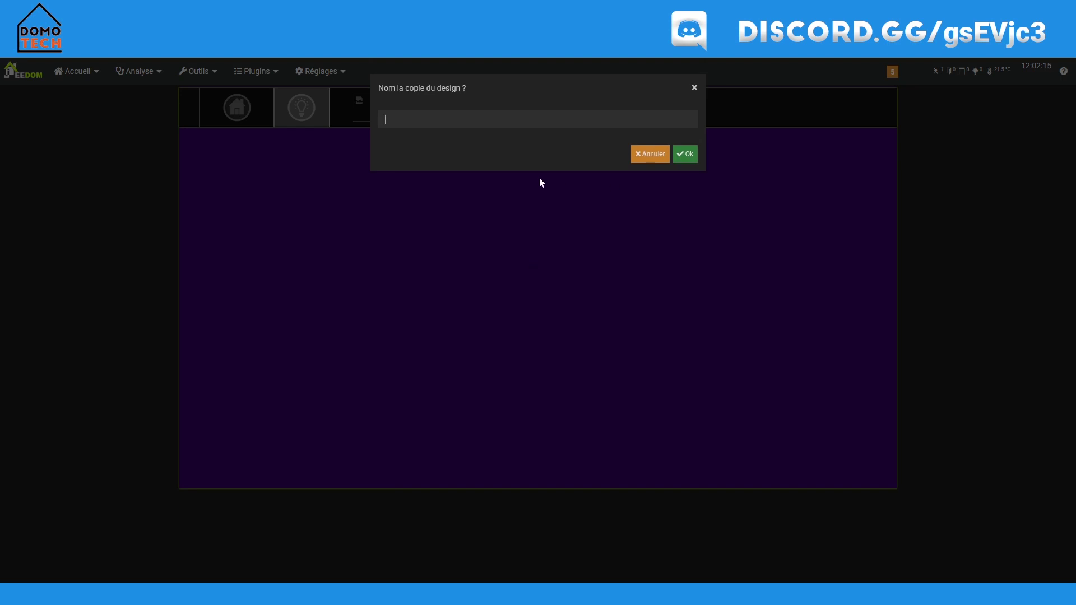
text(Lumiere)
key(Return)
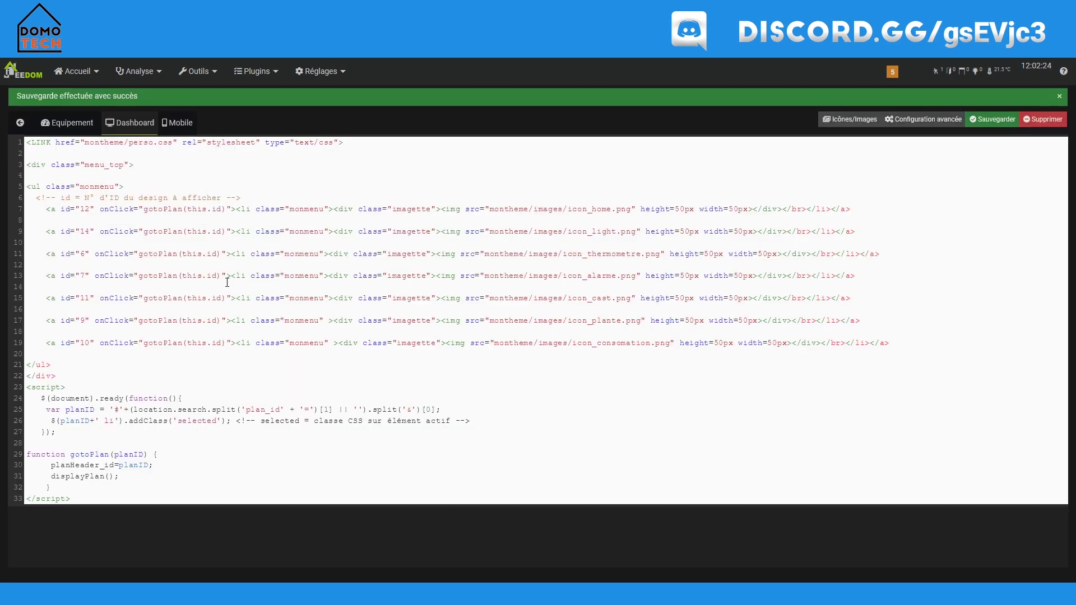
Step: Set the thermometer link's design ID to 15 in the MENU-TEST code, save it, and check the menu on the design
click(85, 254)
key(BackSpace)
text(15)
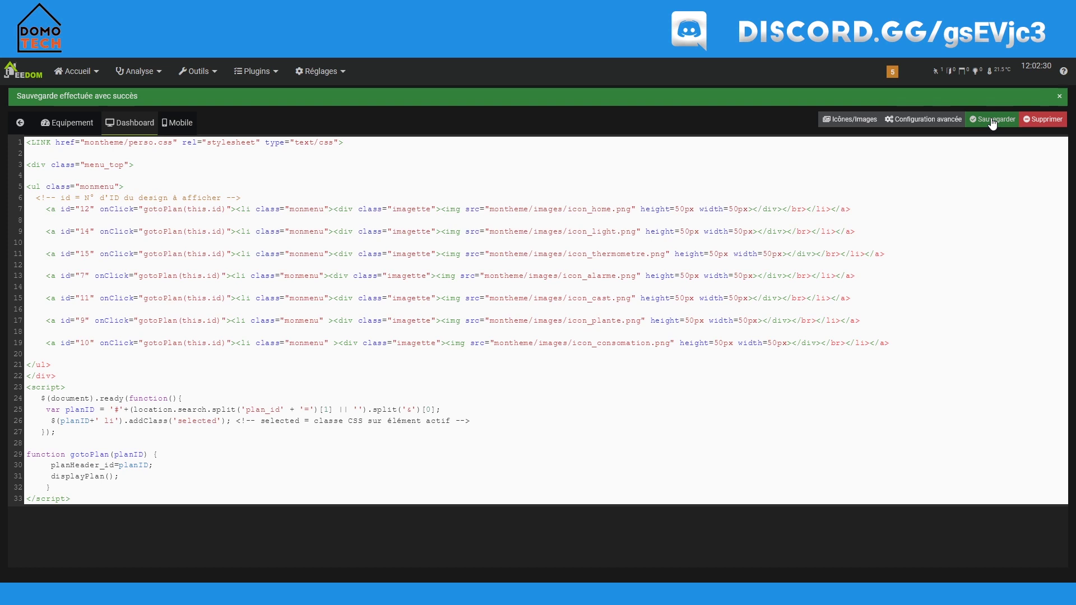
key(ctrl+Tab)
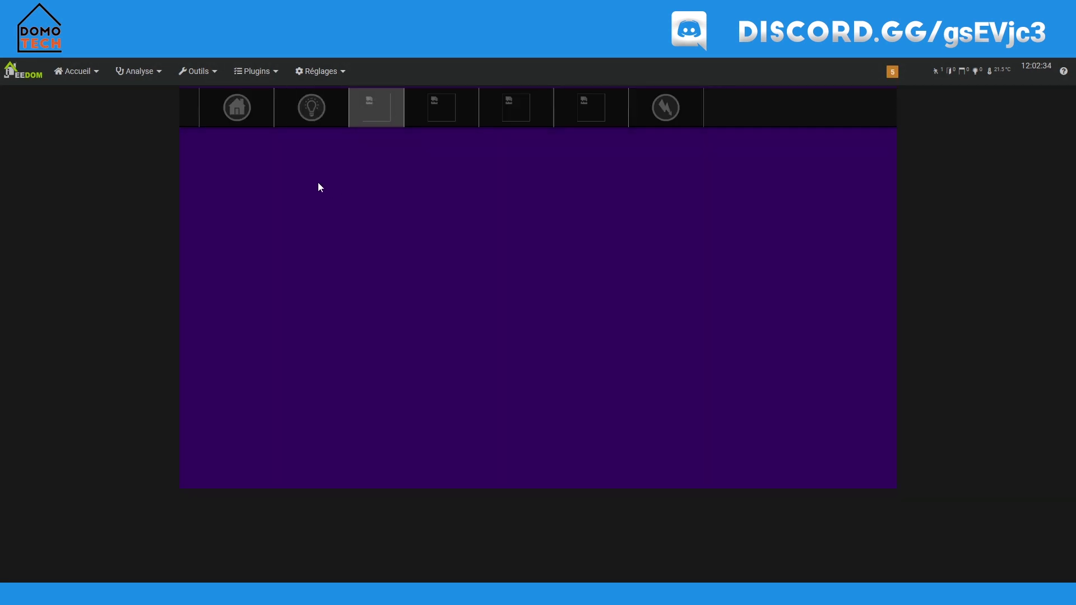
key(ctrl+Tab)
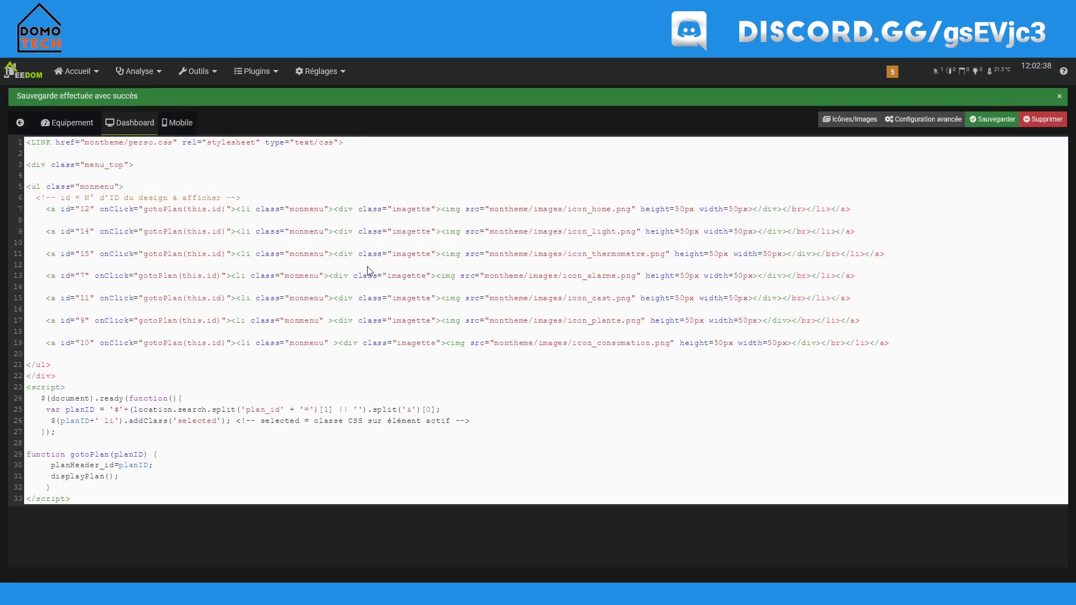
Step: Set the image of the link with ID 15 to CAMERA.png, save the equipment, and return to the design
click(647, 255)
key(BackSpace)
key(BackSpace)
key(BackSpace)
key(BackSpace)
key(BackSpace)
key(BackSpace)
key(BackSpace)
key(BackSpace)
key(BackSpace)
key(BackSpace)
key(BackSpace)
key(BackSpace)
key(BackSpace)
key(BackSpace)
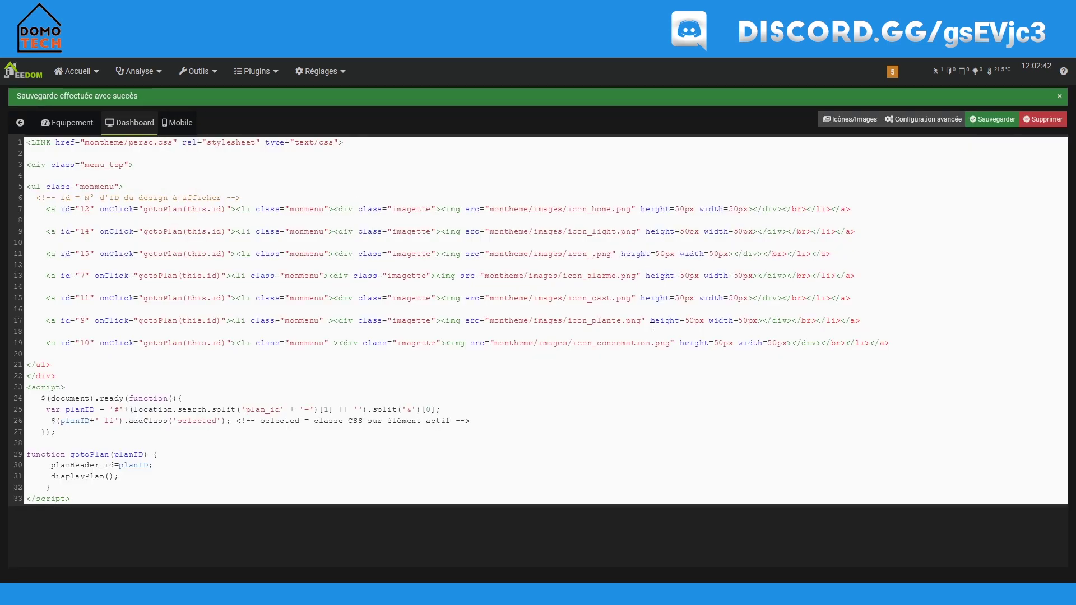
key(BackSpace)
key(BackSpace)
text(XAM)
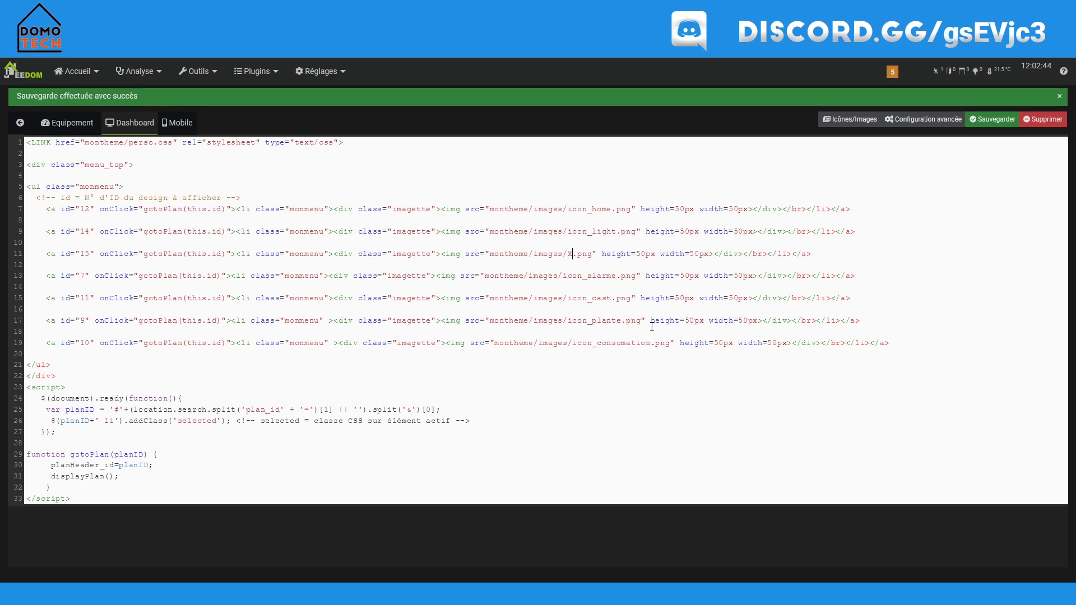
text(ERA)
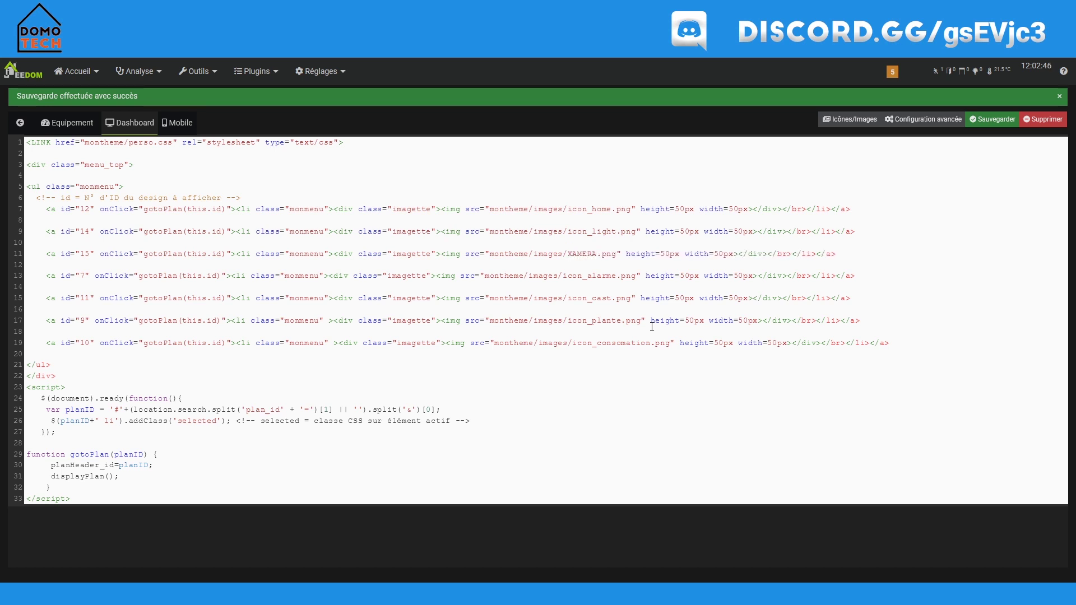
key(BackSpace)
text(C)
click(1000, 120)
key(ctrl+Tab)
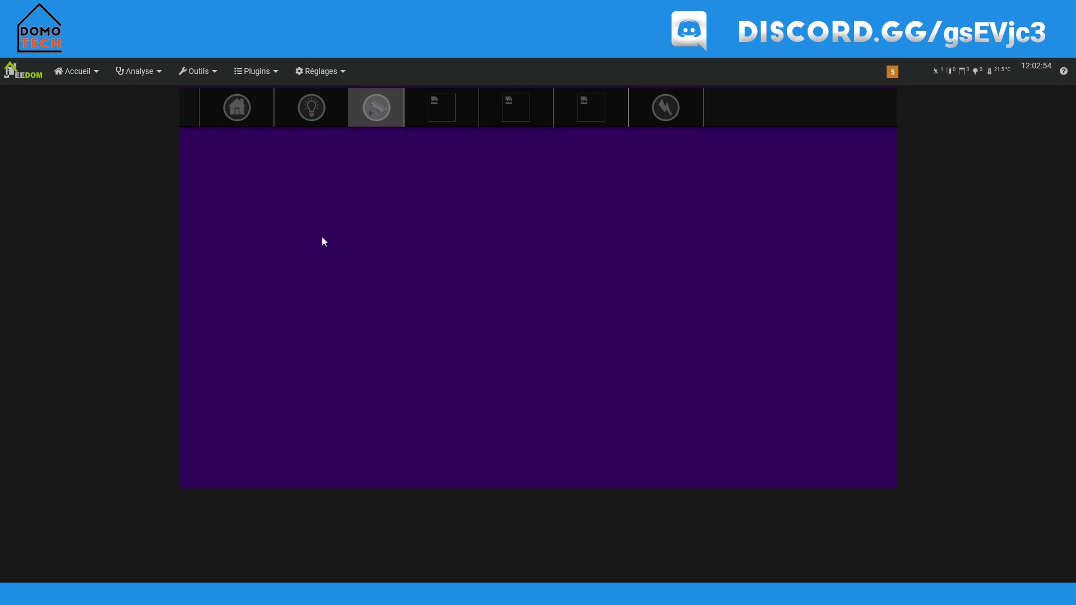
Step: Test the menu's home link and check the updated menu on the light design
click(252, 112)
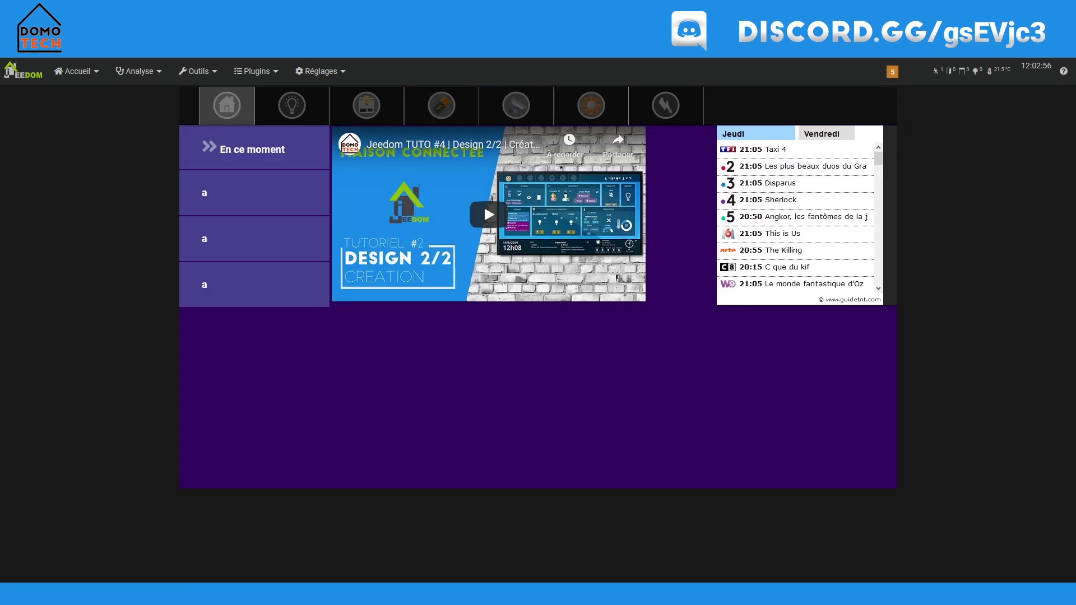
key(alt+Left)
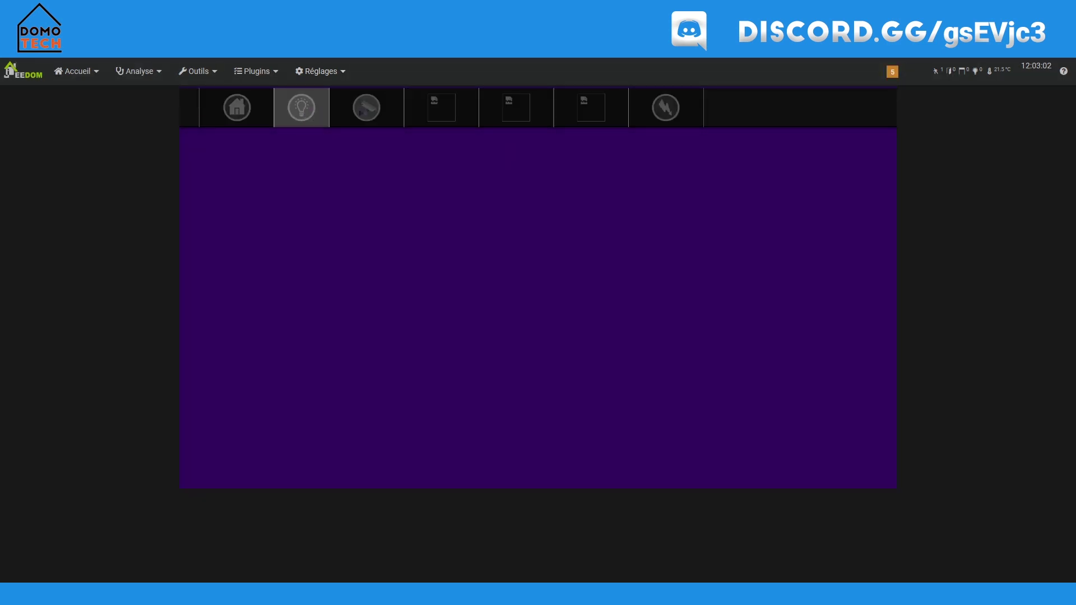
key(ctrl+Tab)
key(ctrl+shift+Tab)
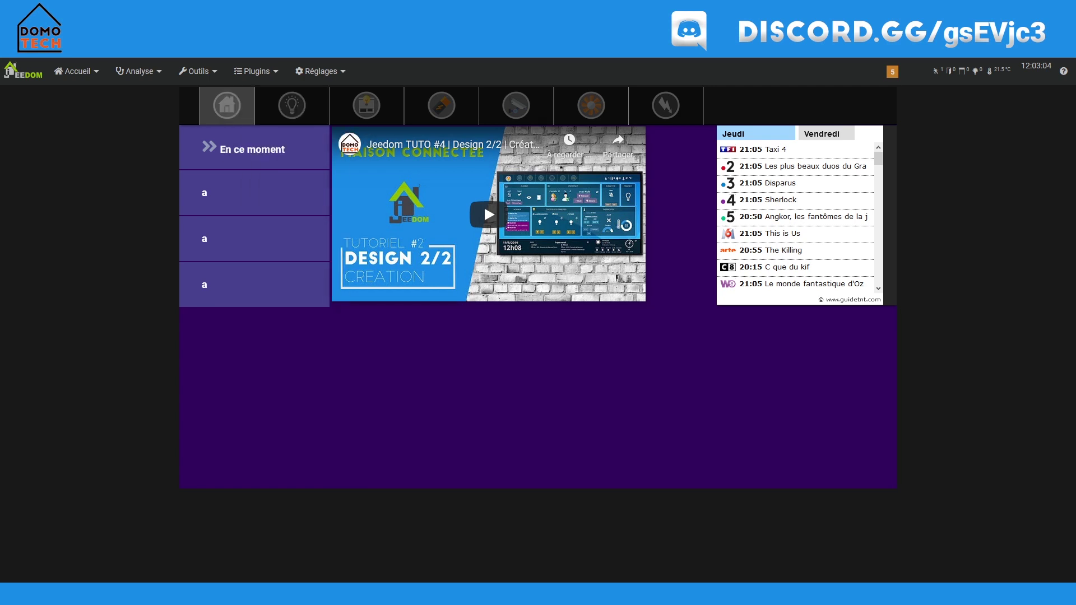
Step: Duplicate the consumption link line below itself in the menu code, set the copy's image to FAN2.png, save, and return to the design
key(ctrl+shift+Tab)
text(<a id="10" onClick="gotoPlan(this.id)"><li class="monmenu" ><div class="imagette"><img src="montheme/images/icon_consomation.png" height=50px width=50px></div></br></li></a>)
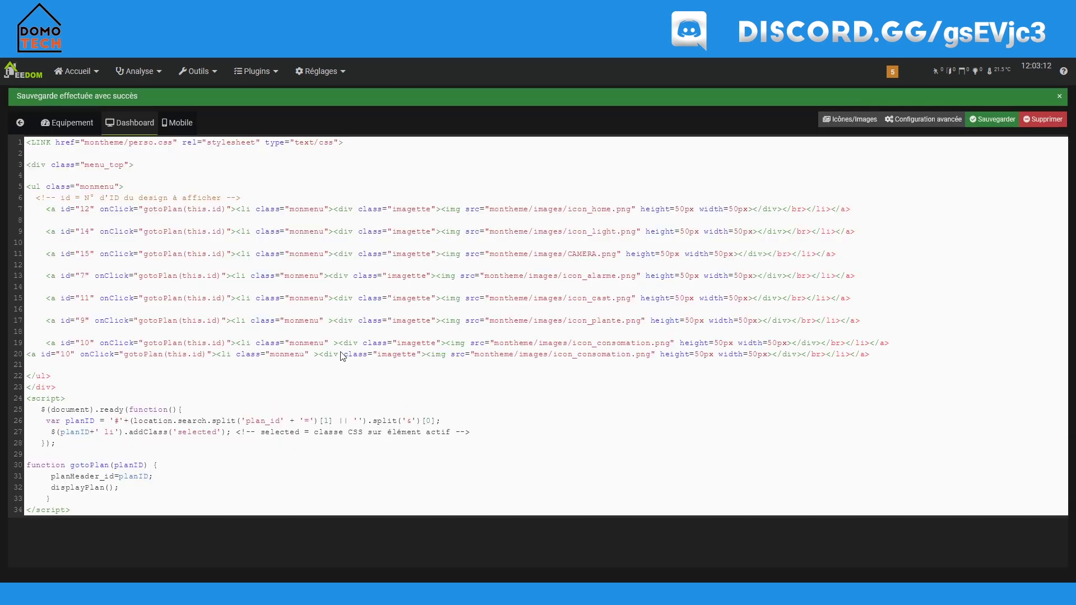
double_click(638, 354)
text(fan)
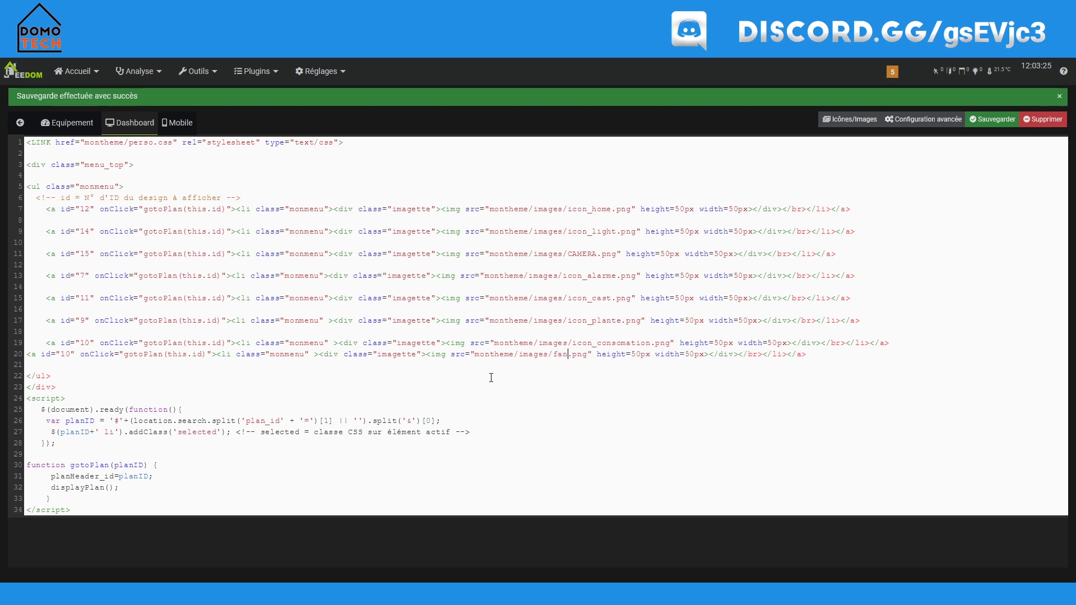
key(BackSpace)
key(BackSpace)
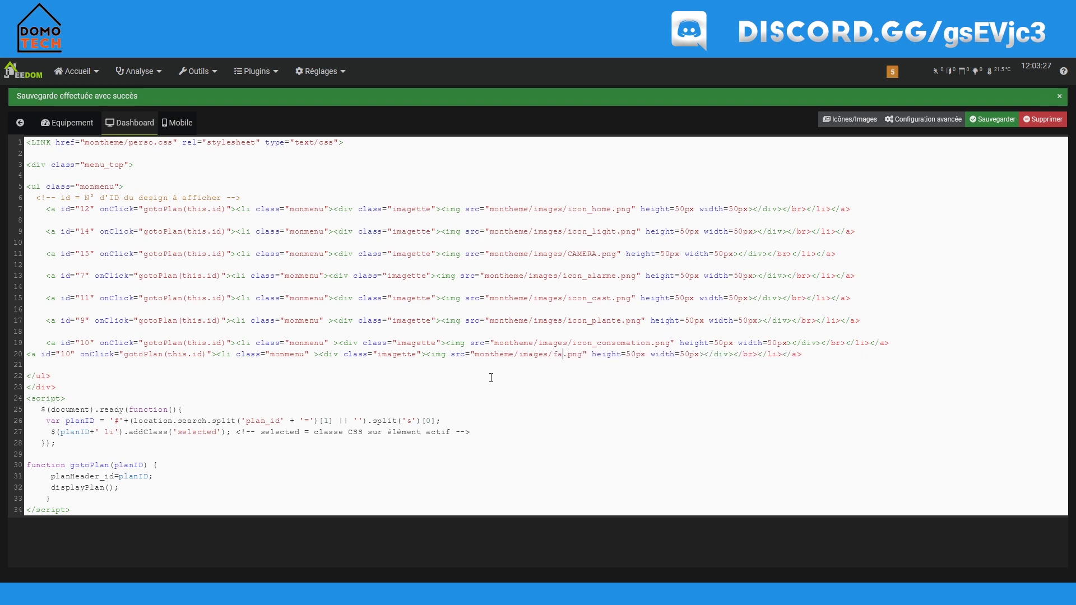
key(BackSpace)
text(FAN2)
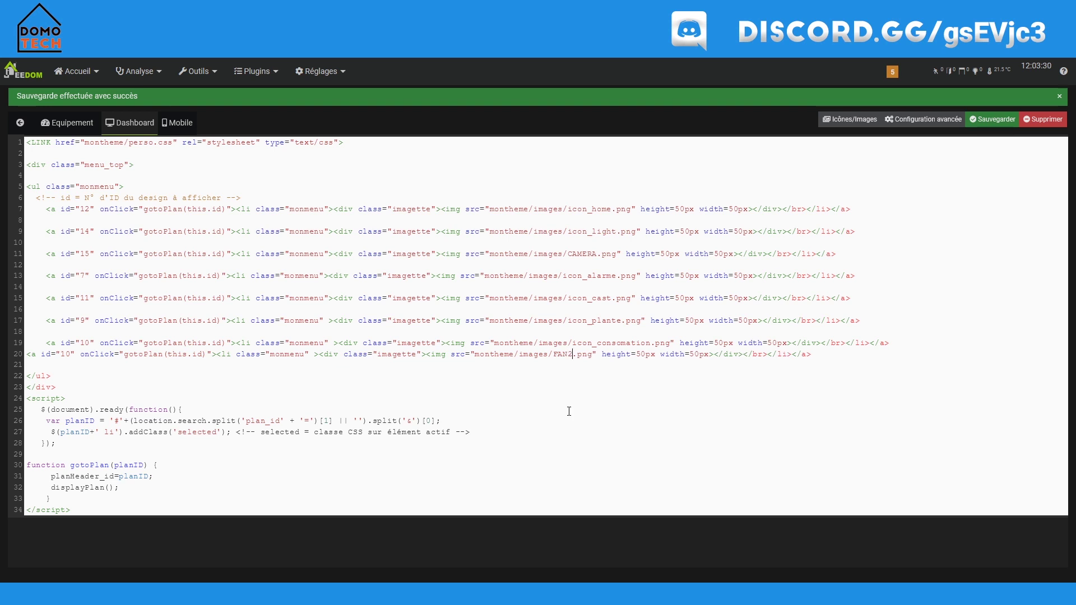
click(992, 119)
click(224, 8)
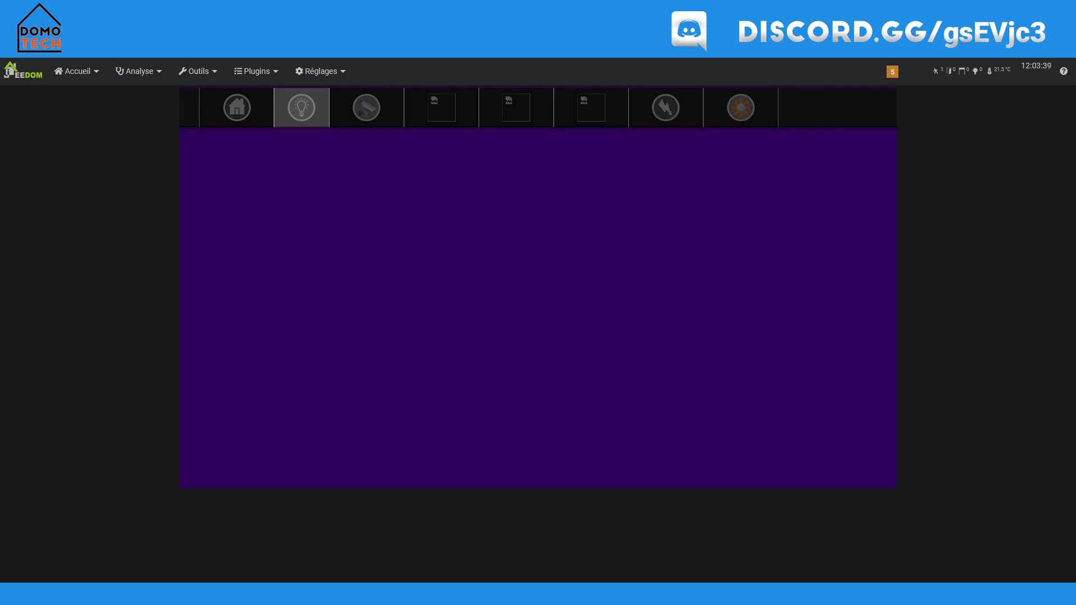
Step: Test the menu's camera link and view the finished home design with alarm, presence and temperature widgets
click(388, 119)
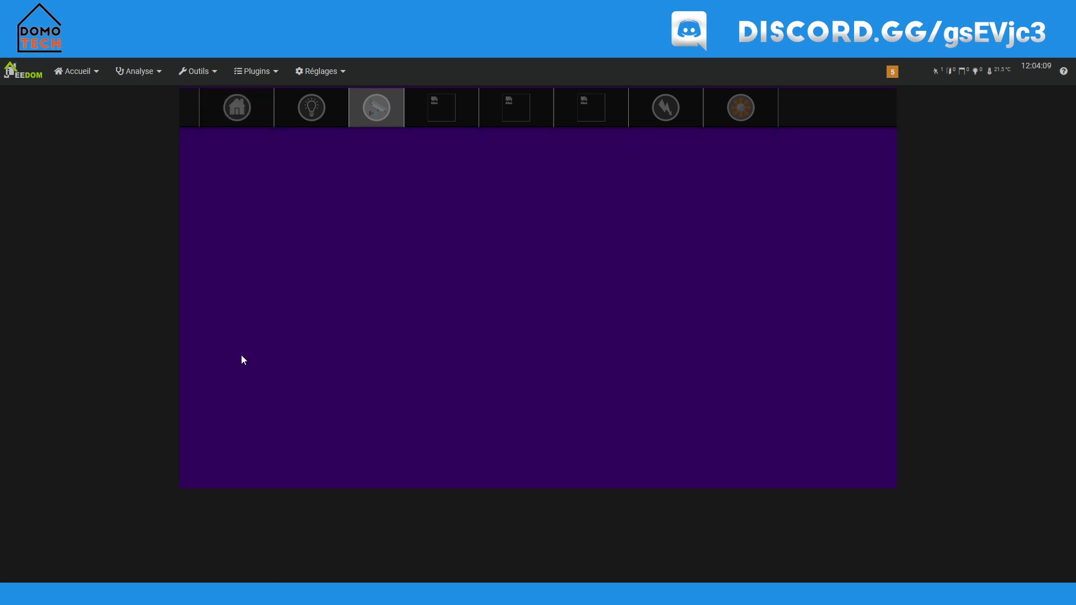
click(62, 8)
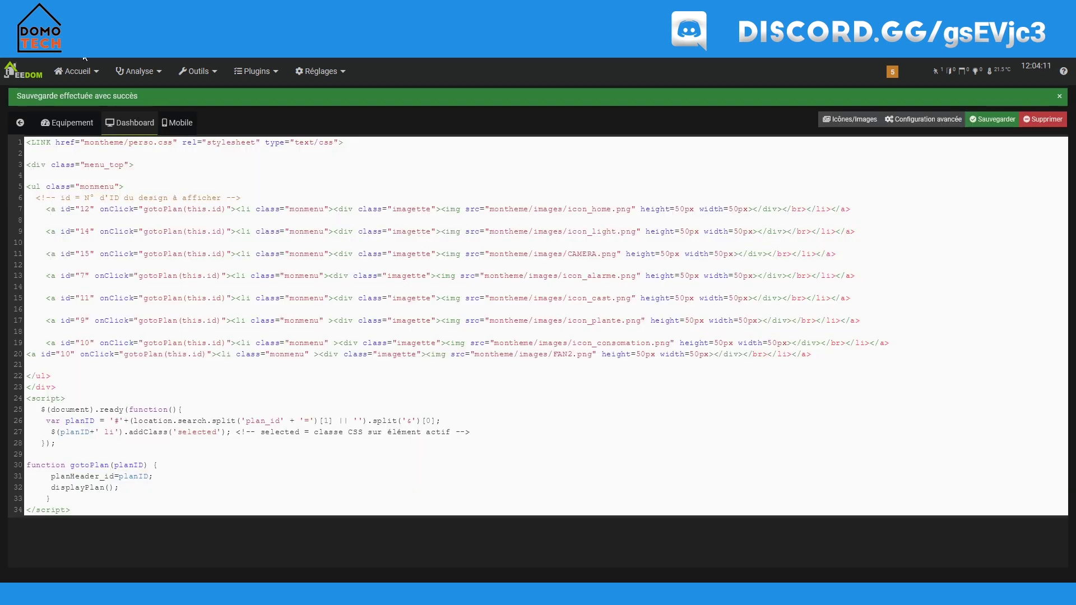
click(24, 83)
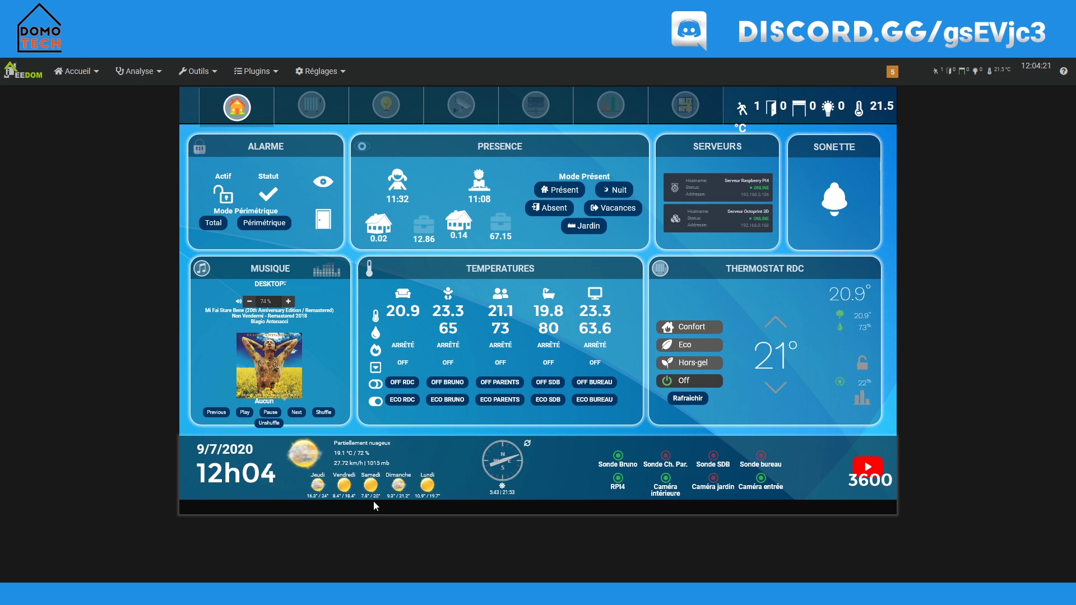
Step: On the GuideTNT page, set outer background #33CC99, inner background #CC33CC, lines #FF0066 and text #FFFFFF, and refresh the widget code
click(238, 10)
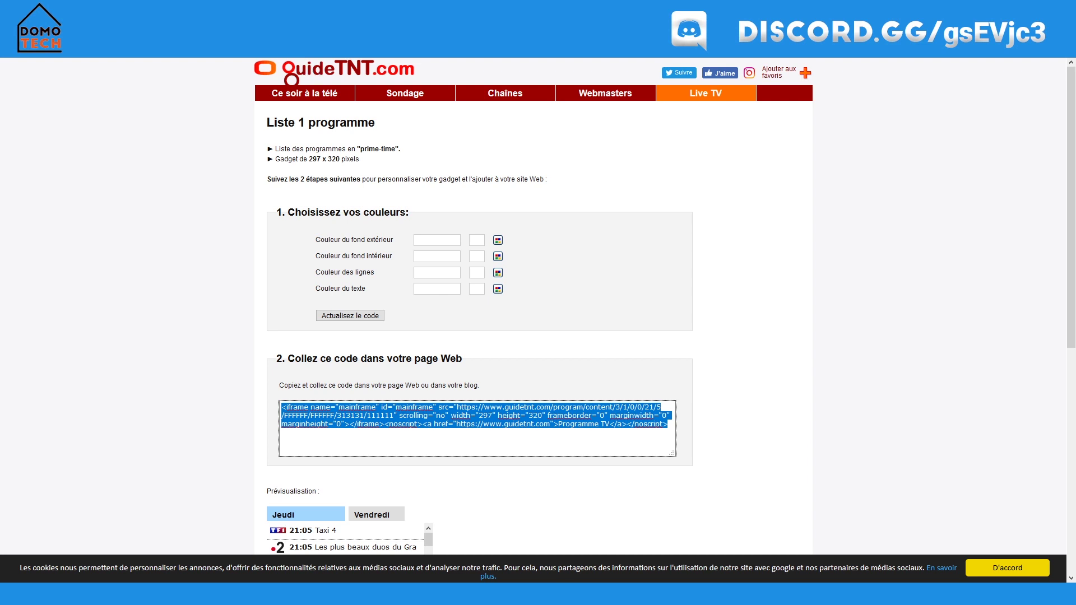
click(498, 240)
click(586, 316)
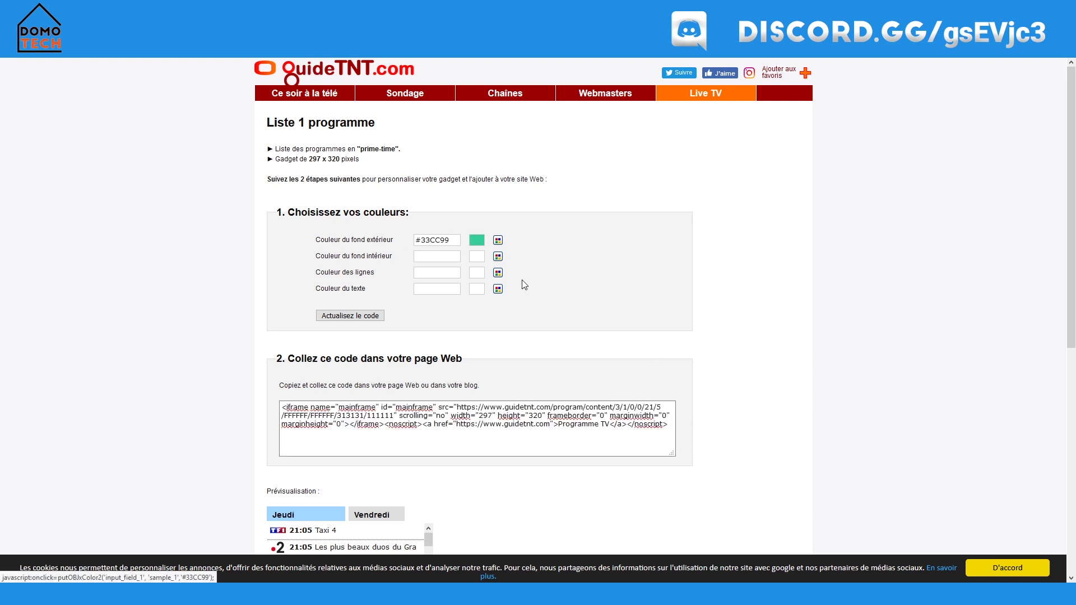
click(497, 257)
click(589, 357)
click(497, 272)
click(532, 372)
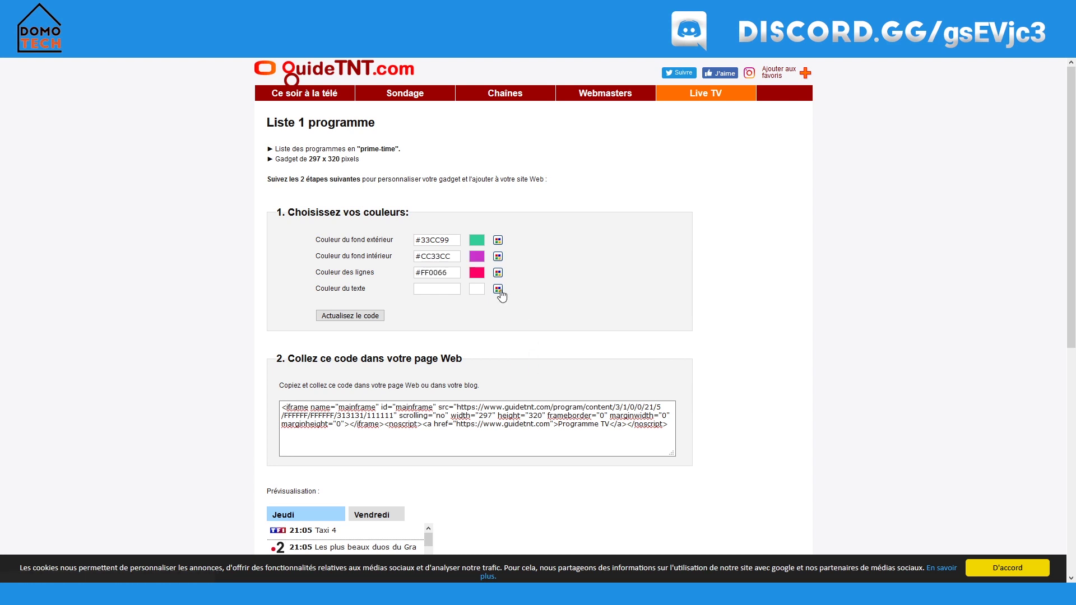
click(498, 289)
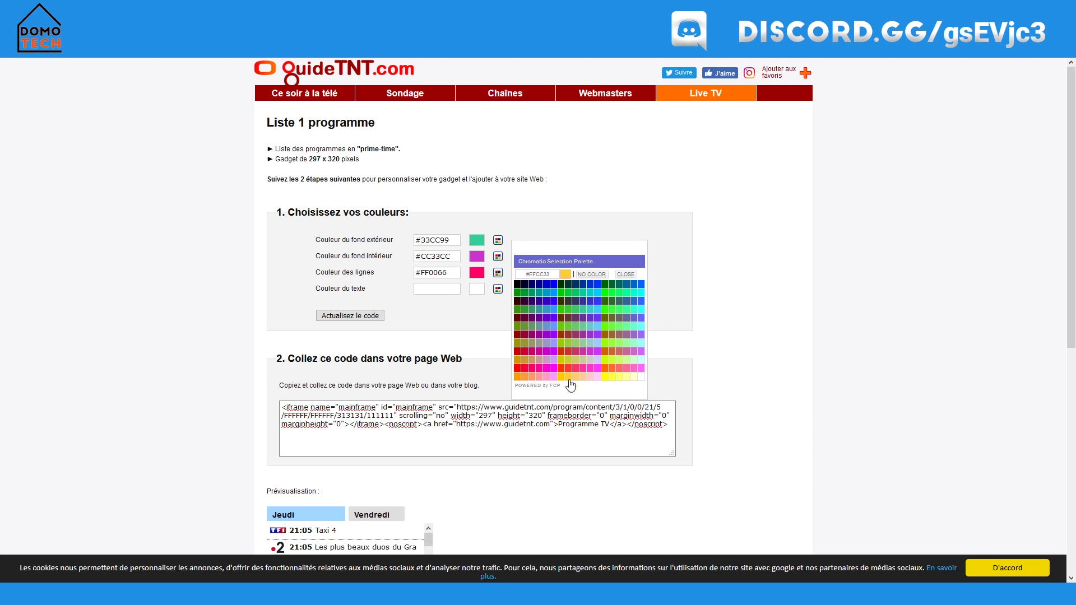
click(549, 379)
click(350, 316)
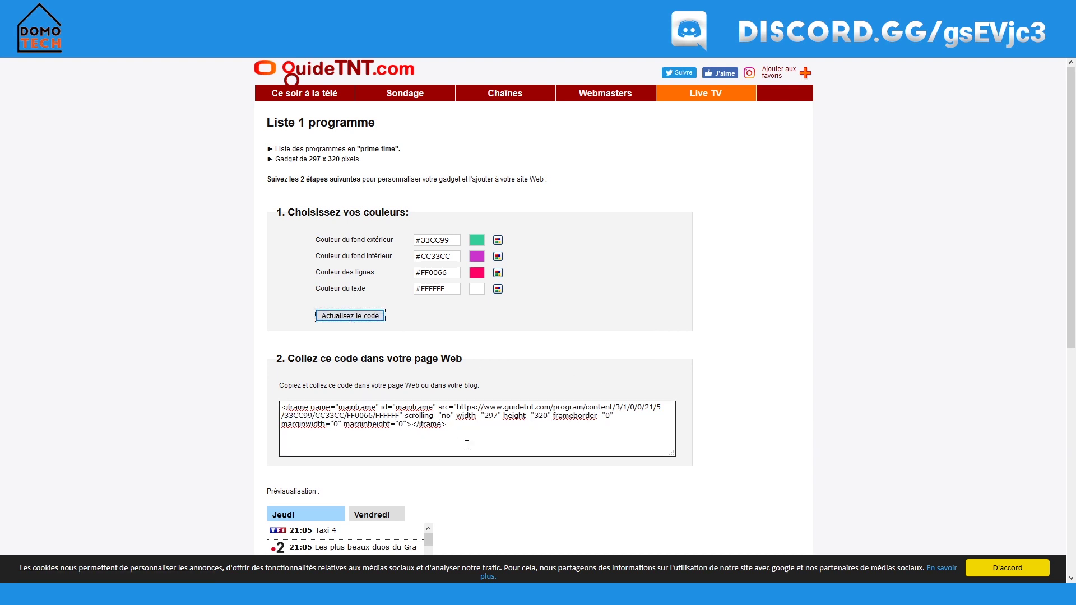
Step: Preview the recoloured TV programme list and copy the whole generated iframe code
drag(465, 444, 257, 403)
scroll(203, 380, down, 5)
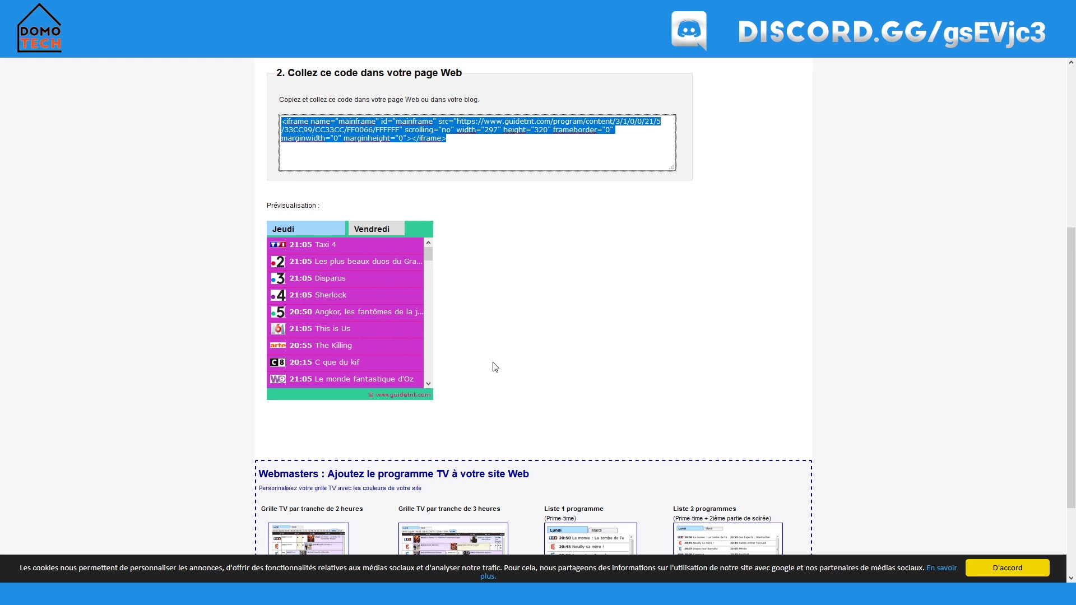
scroll(492, 367, up, 4)
right_click(385, 368)
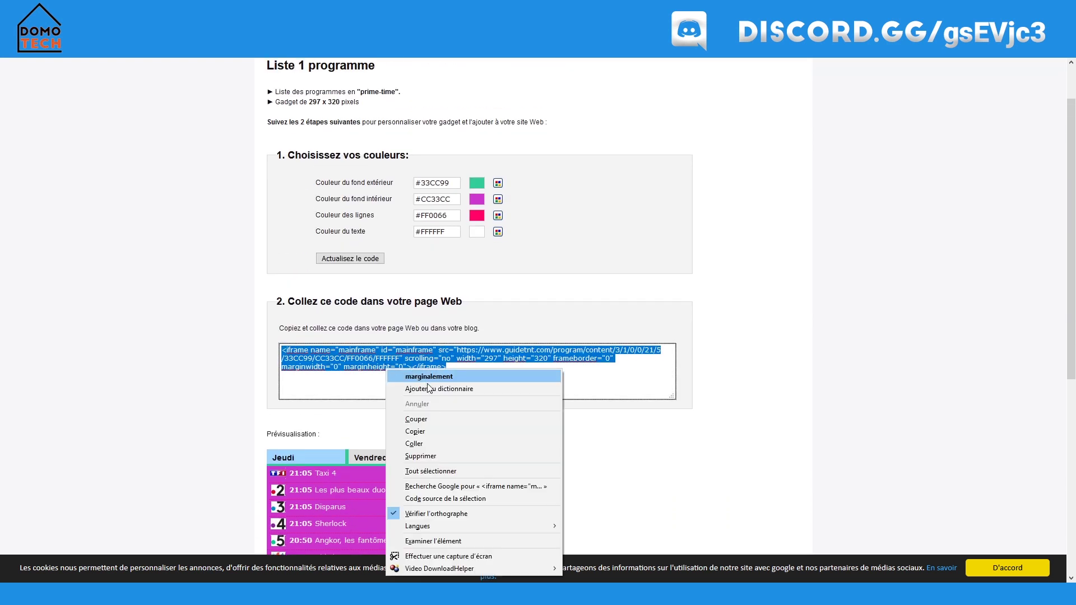
click(431, 433)
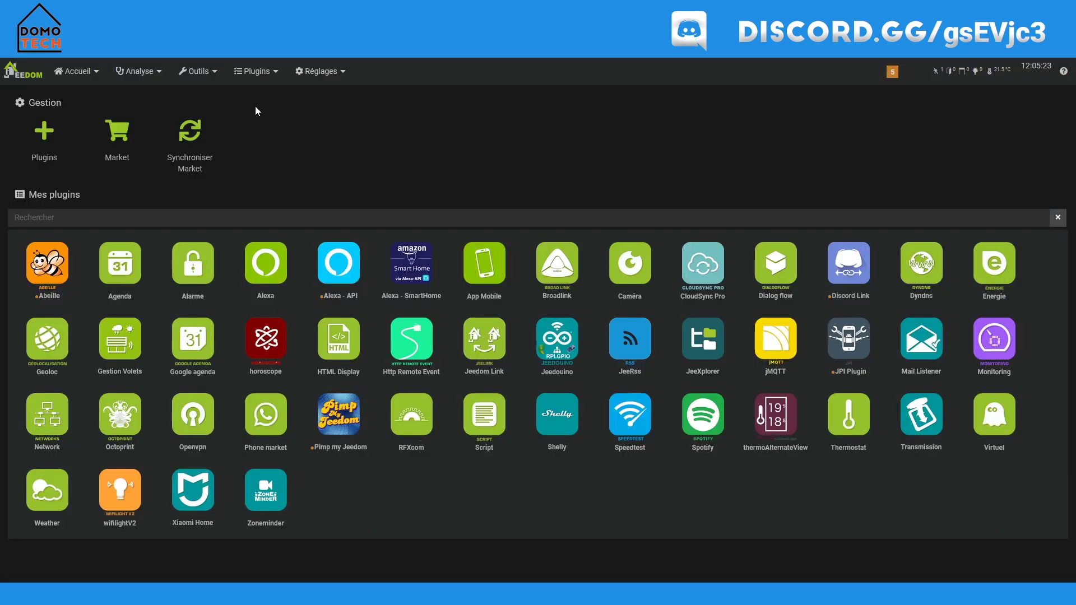
Step: Create a new equipment named PROGRAMME tv TEST in Jeedom's HTML Display plugin
click(257, 71)
mouse_move(283, 250)
click(392, 266)
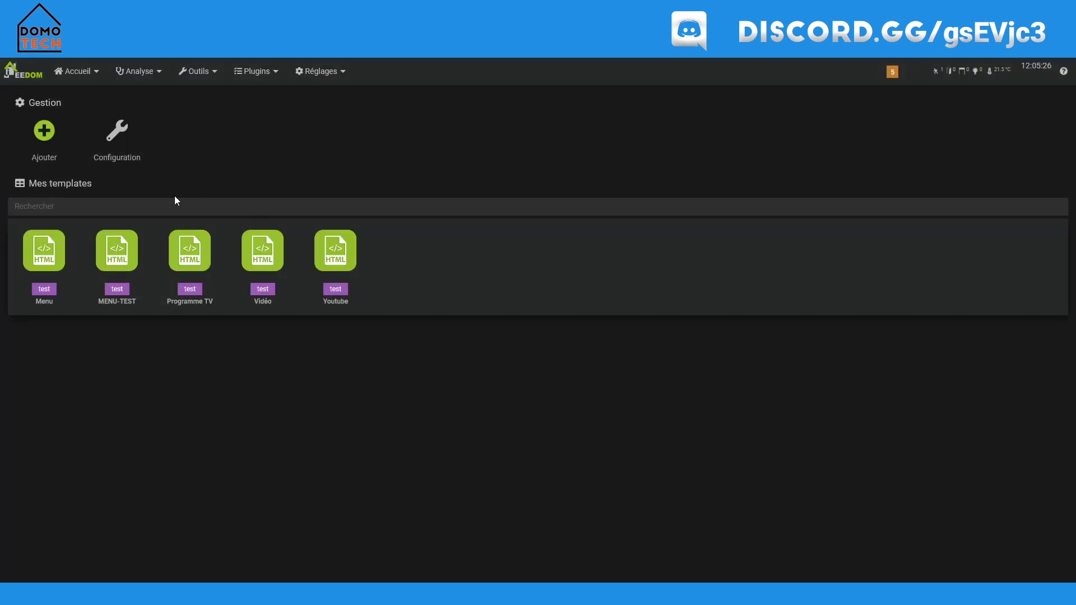
click(45, 132)
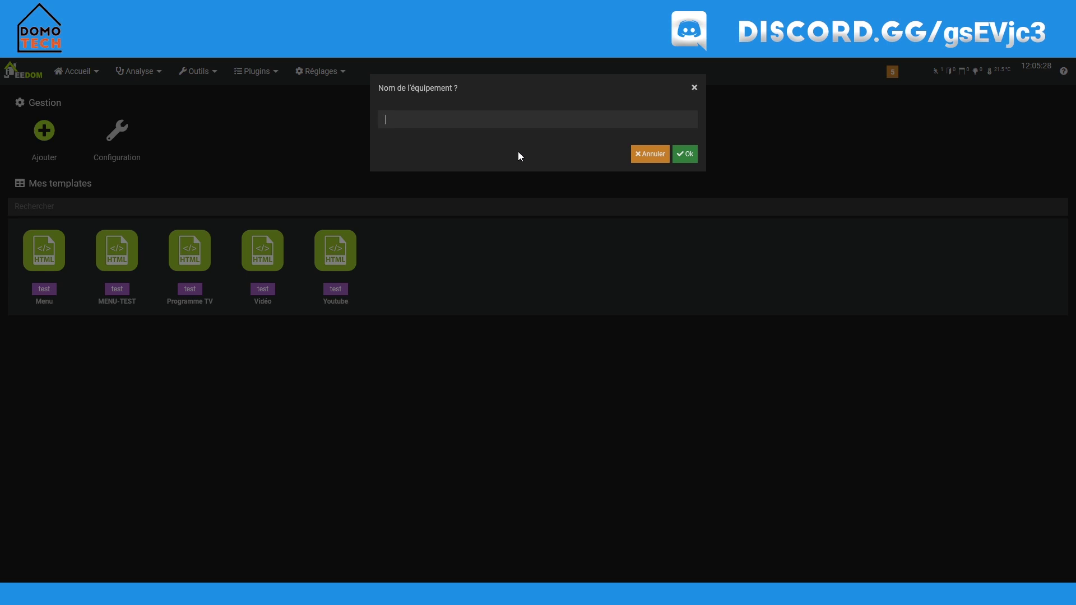
text(PROGRAMME tv TEST)
key(Return)
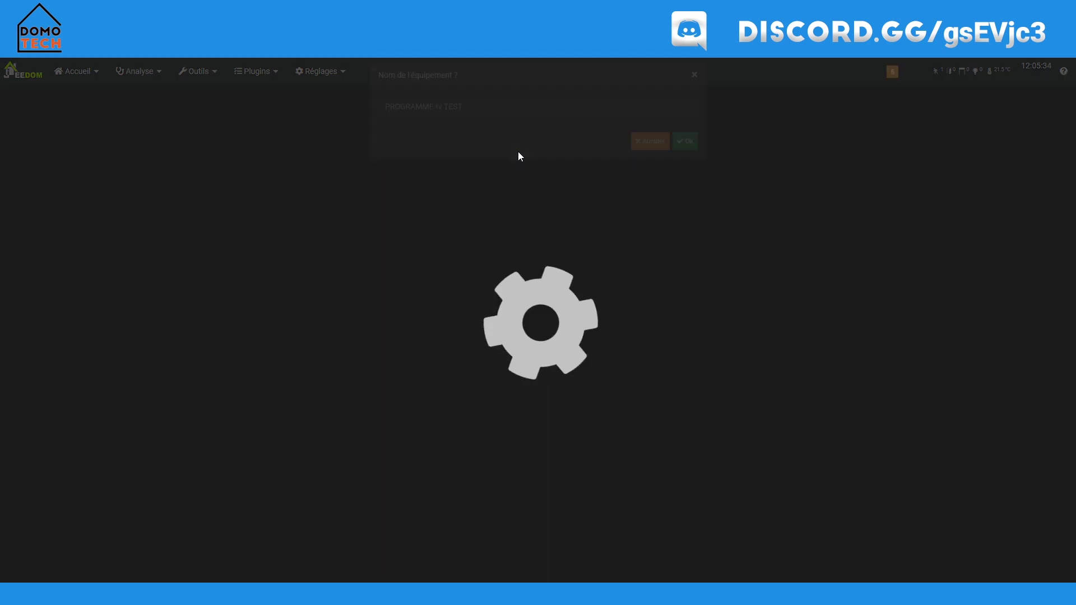
Step: Assign the equipment to the parent object test, make it active and visible, and save it
click(409, 175)
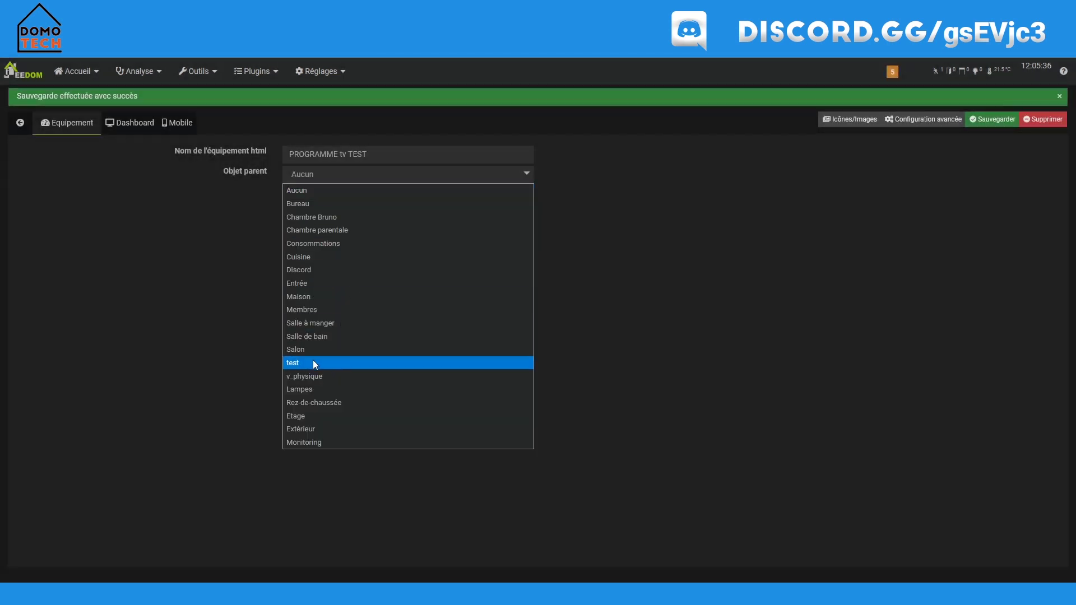
click(345, 364)
click(328, 193)
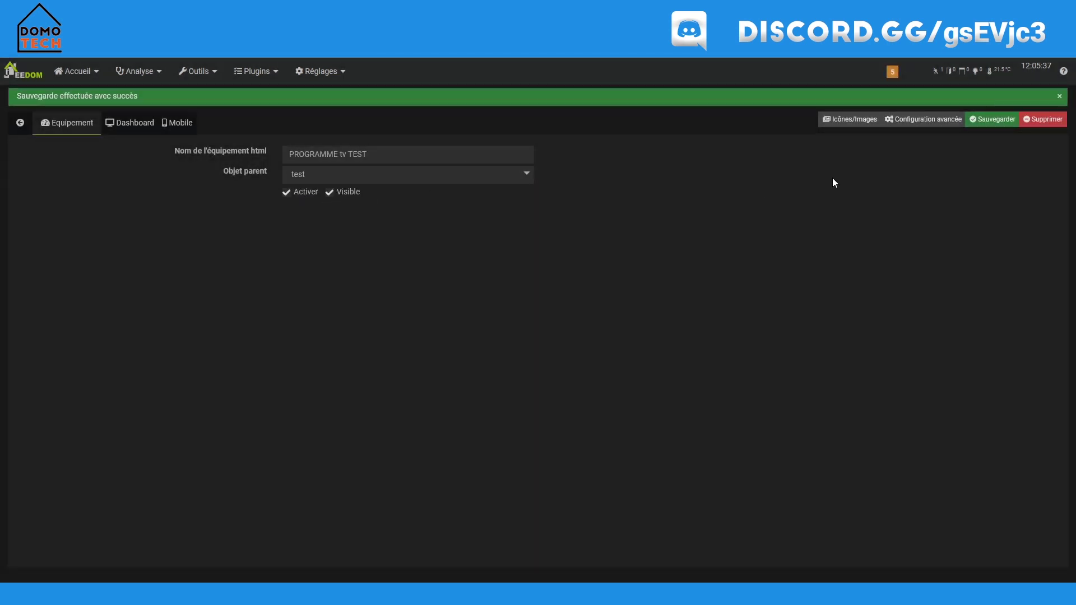
click(992, 118)
Step: Open the test object's dashboard in a separate browser tab and look at its widgets
mouse_move(76, 71)
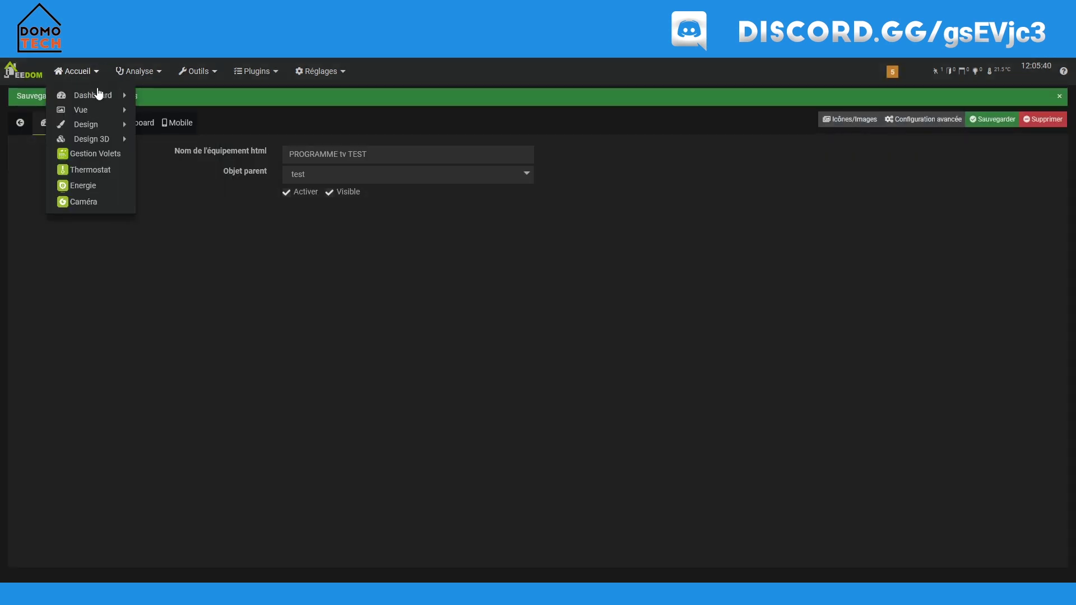
mouse_move(93, 95)
right_click(166, 326)
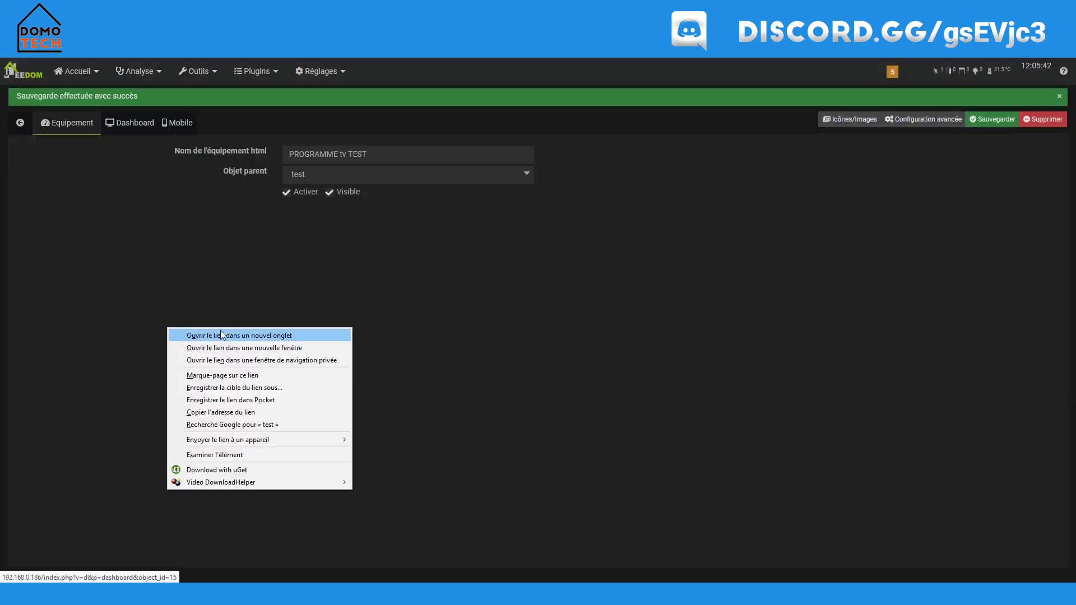
click(220, 331)
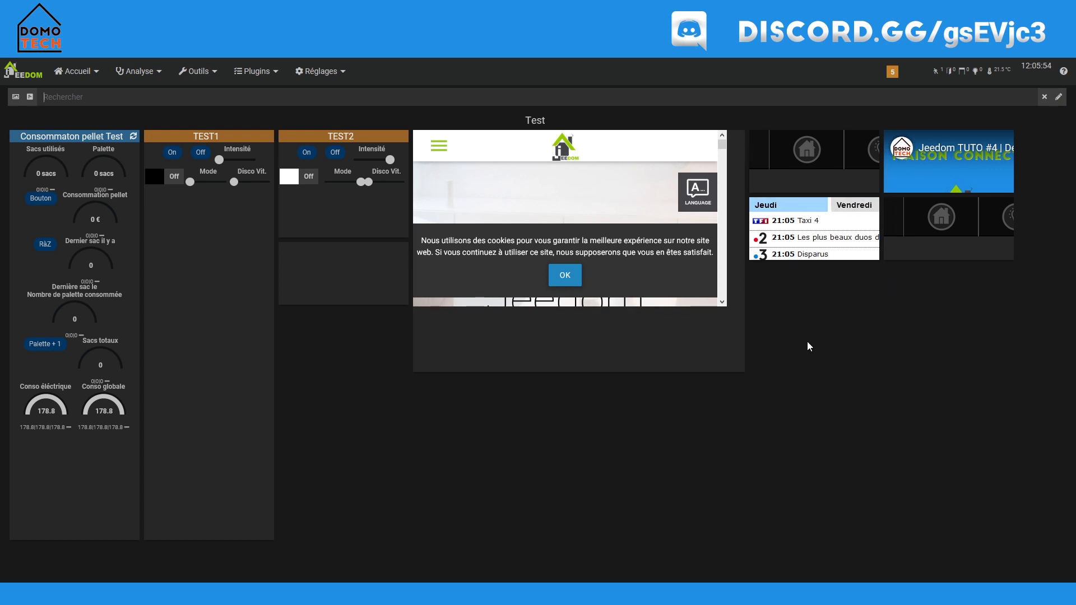
Step: Return to the camera design and turn on its edit mode
key(ctrl+Tab)
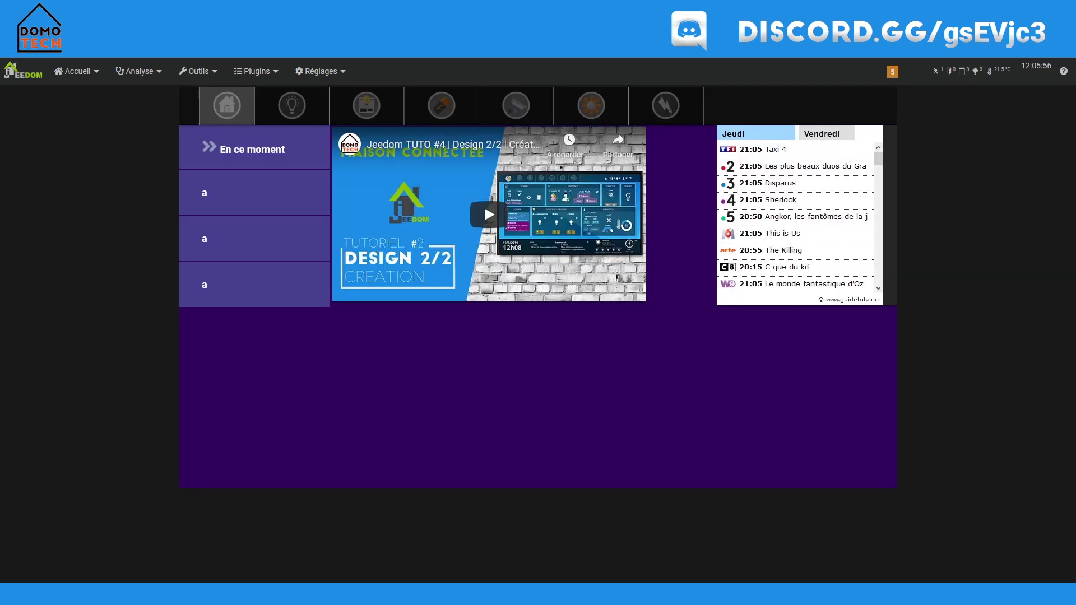
key(ctrl+Tab)
right_click(555, 269)
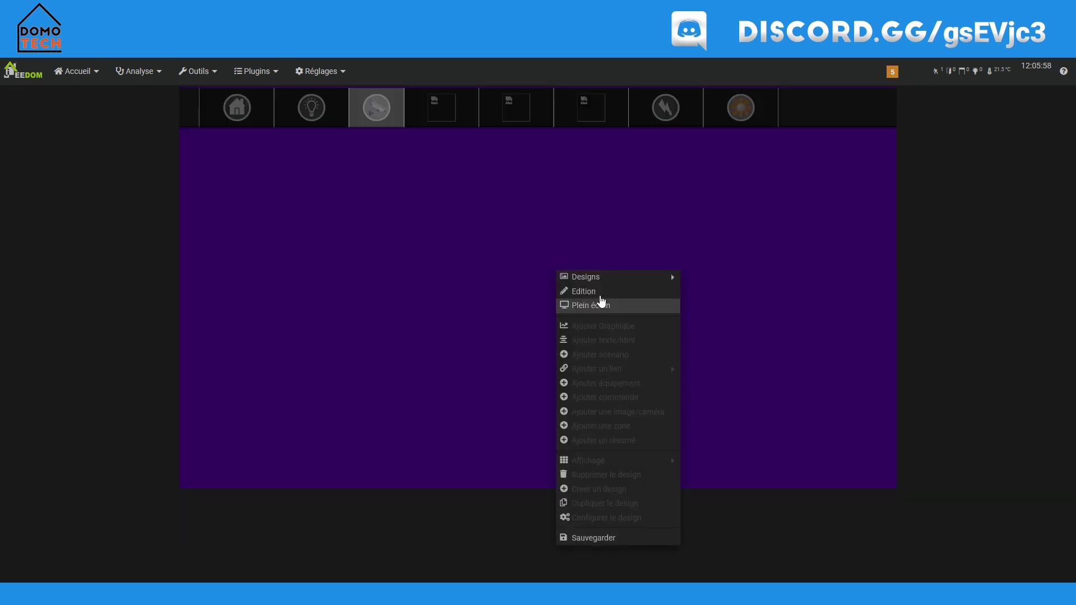
click(600, 305)
Step: Add the PROGRAMME tv TEST equipment from the test object to the design and enlarge its widget in width and height
right_click(462, 244)
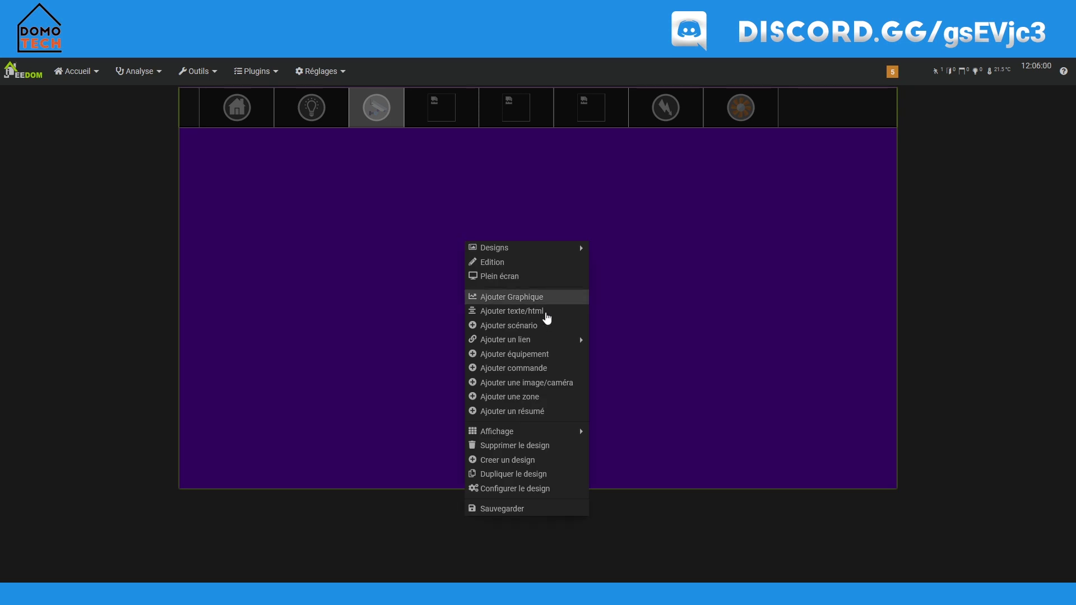
click(548, 359)
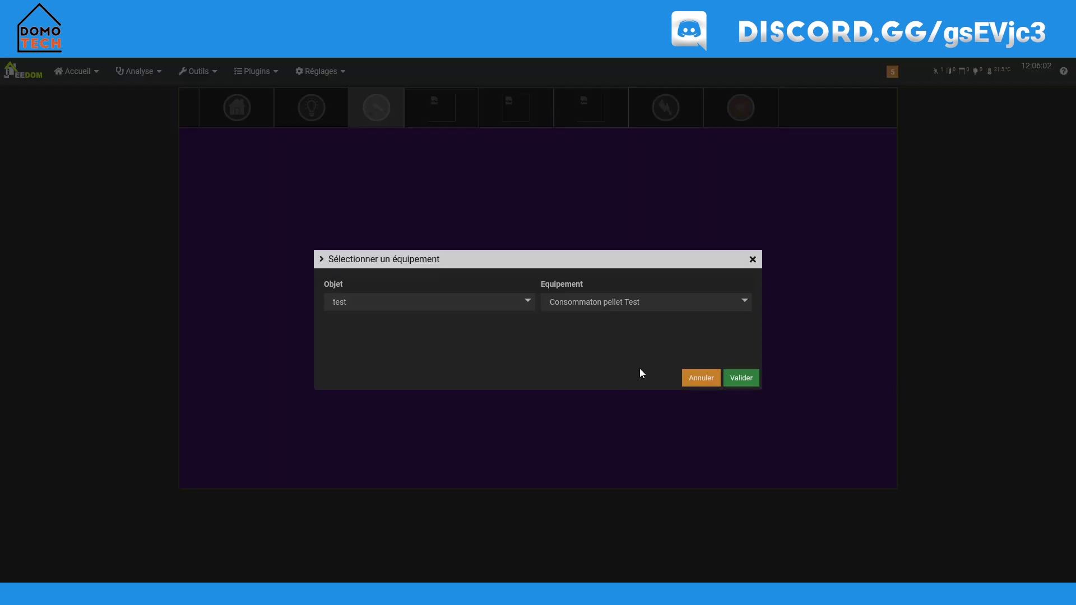
click(426, 302)
click(388, 477)
click(641, 306)
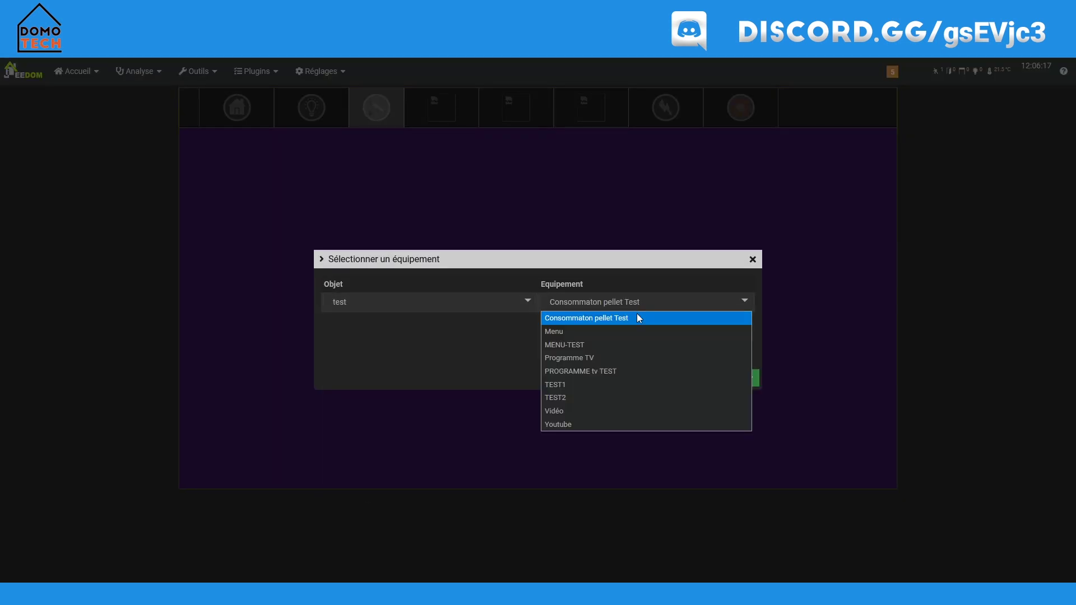
click(599, 372)
click(743, 379)
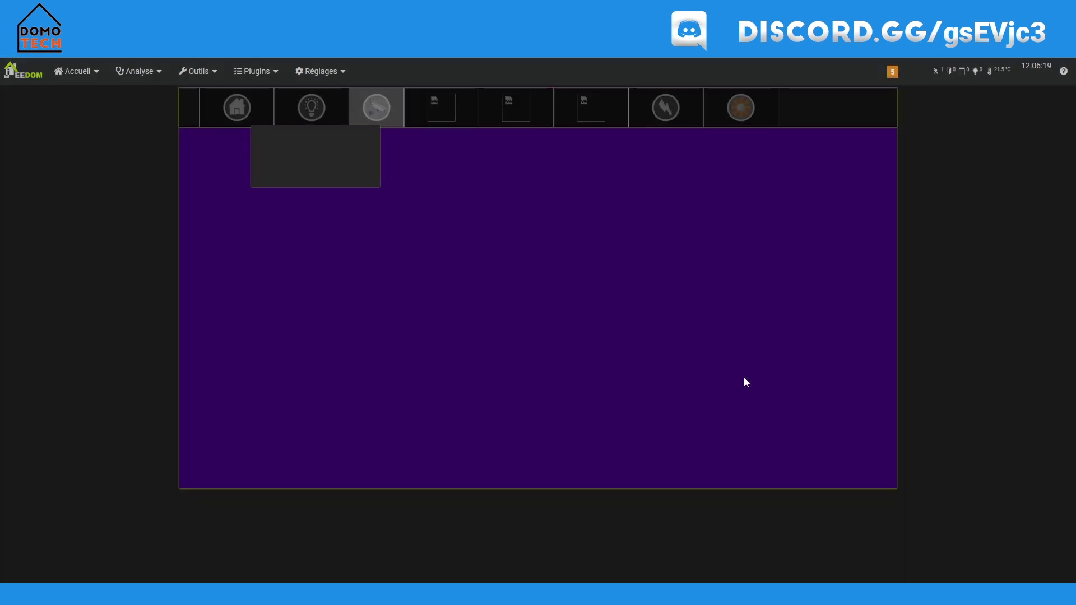
drag(379, 154, 665, 162)
drag(525, 186, 517, 346)
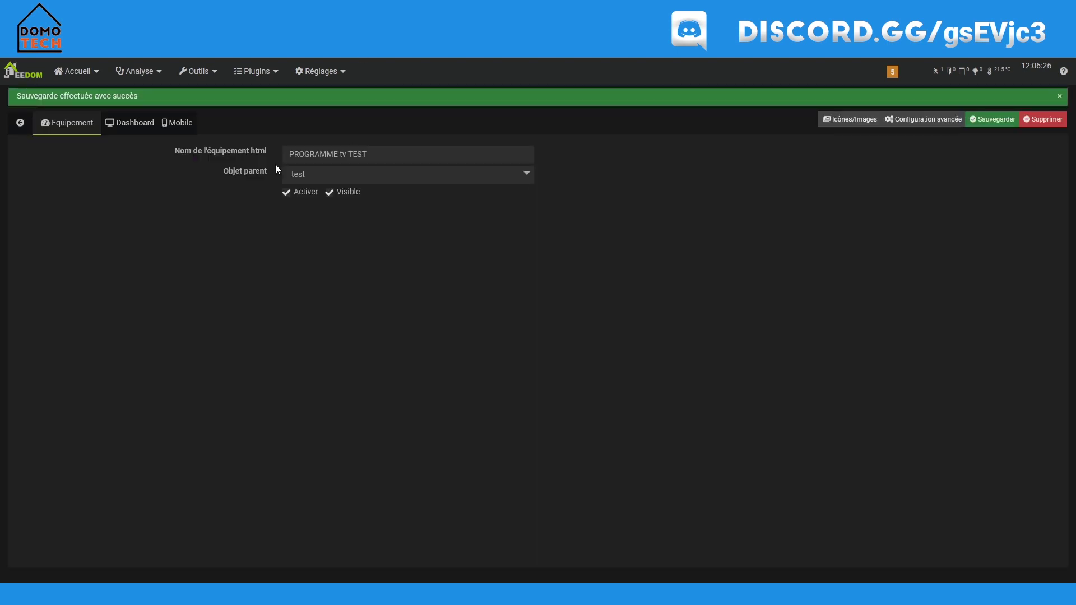
Step: Paste the copied GuideTNT iframe code into the PROGRAMME tv TEST equipment's dashboard code and save
click(132, 124)
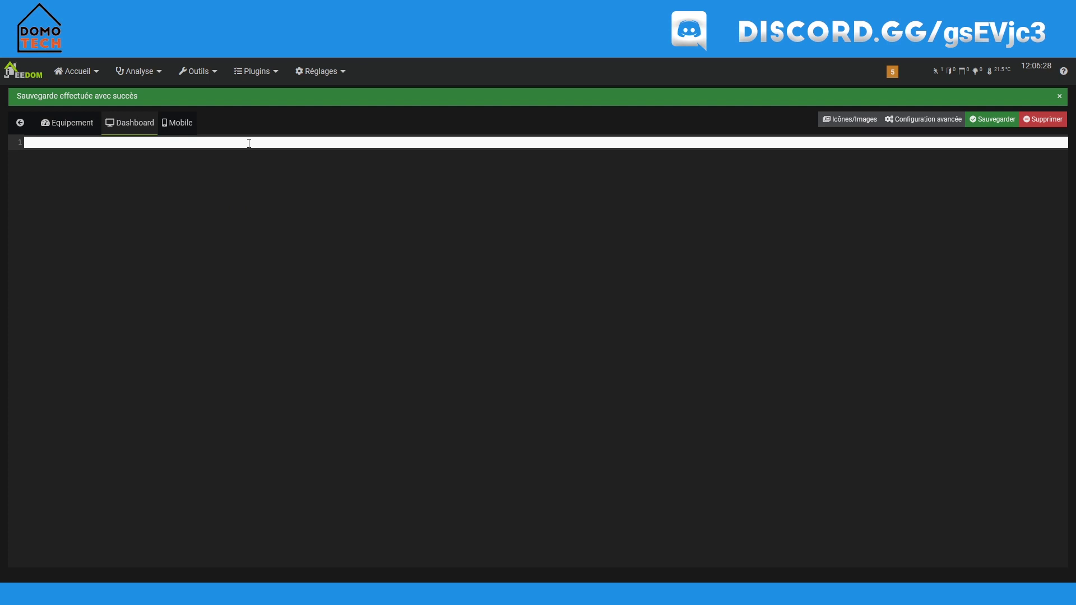
text(<iframe name="mainframe" id="mainframe" src="https://www.guidetnt.com/program/content/3/1/0/0/21/5/33CC99/CC33CC/FF0066/FFFFFF" scrolling="no" width="297" height="320" frameborder="0" marginwidth="0" marginheight="0"></iframe>)
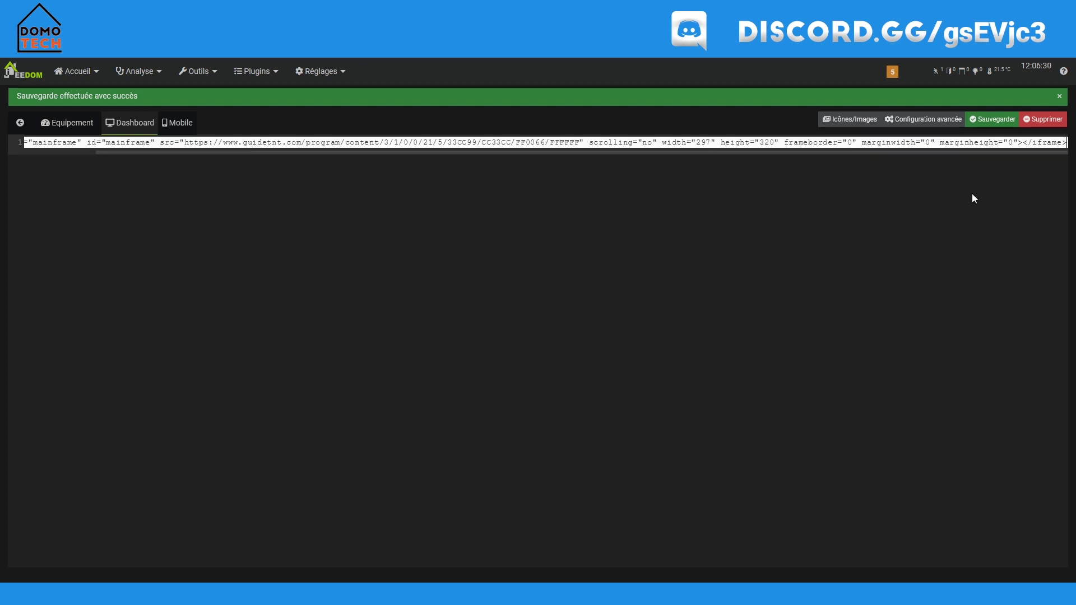
click(993, 119)
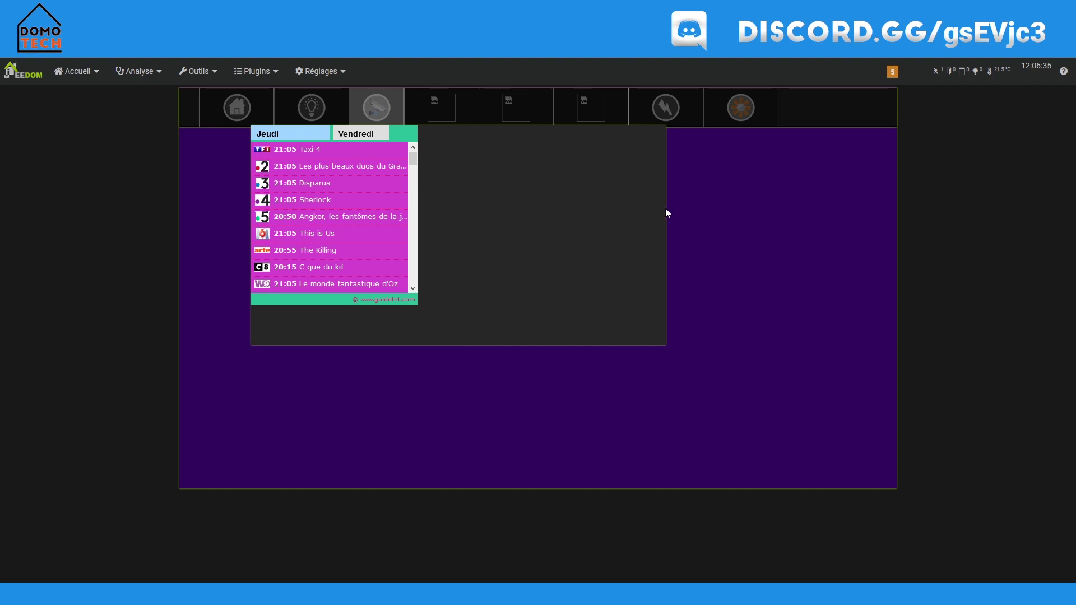
Step: Back in the design, shrink the TV programme widget to fit its content and move it right of the design's centre
right_click(725, 216)
right_click(712, 231)
click(739, 253)
right_click(745, 217)
click(770, 240)
drag(664, 229, 413, 241)
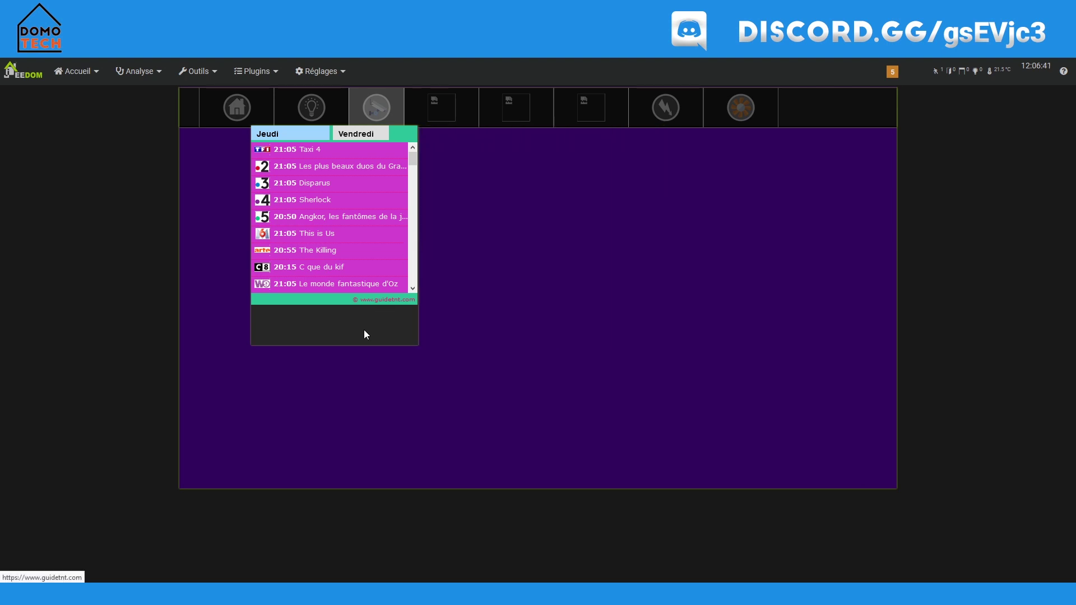
drag(360, 343, 705, 374)
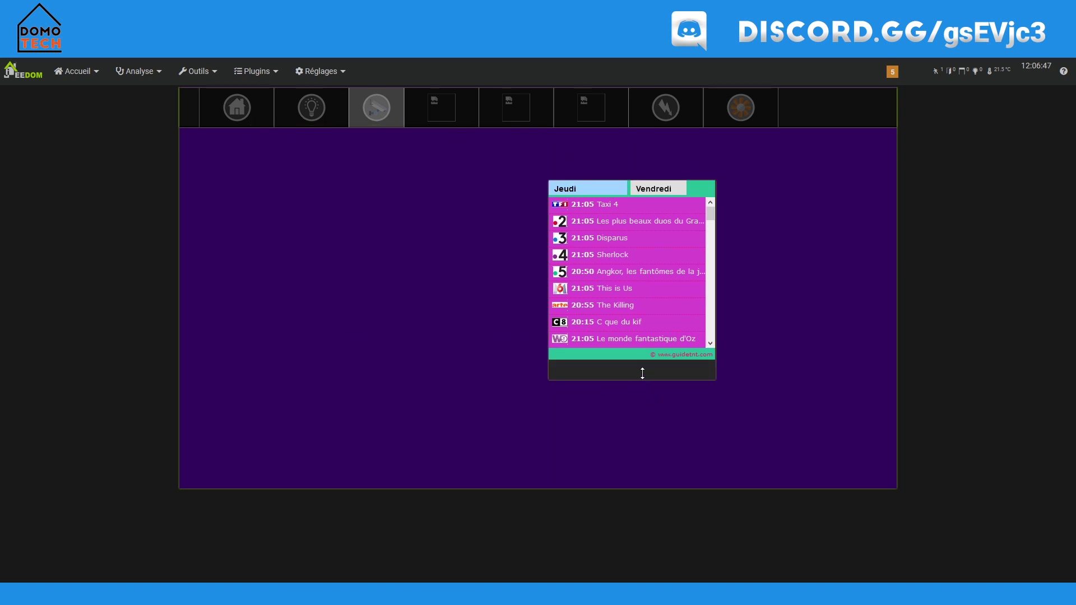
drag(657, 375, 739, 375)
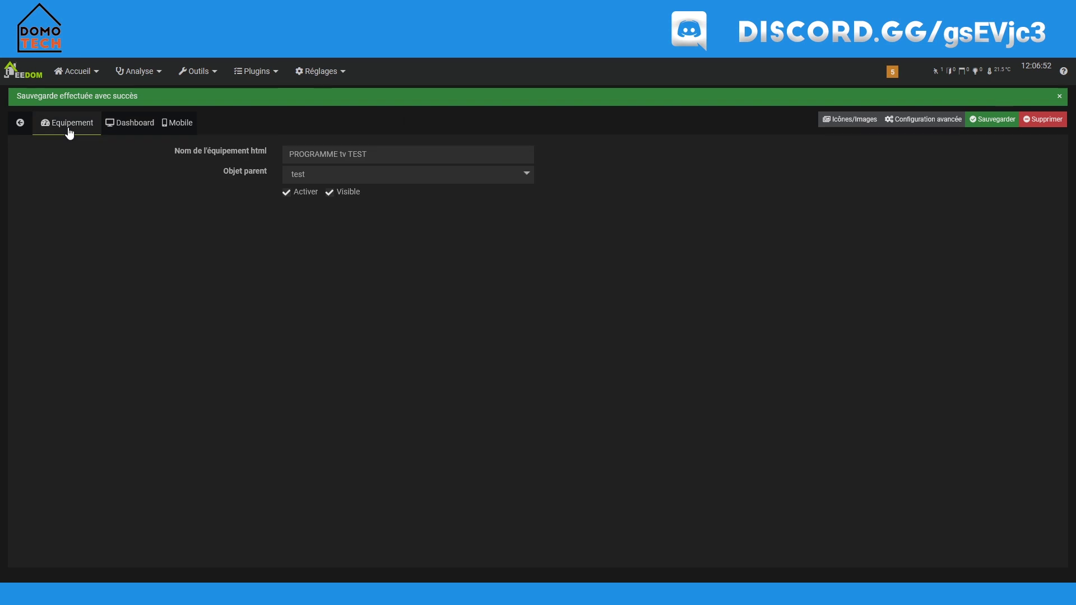
Step: Return to the HTML Display equipment list and create a new equipment named jEEDOM
click(20, 124)
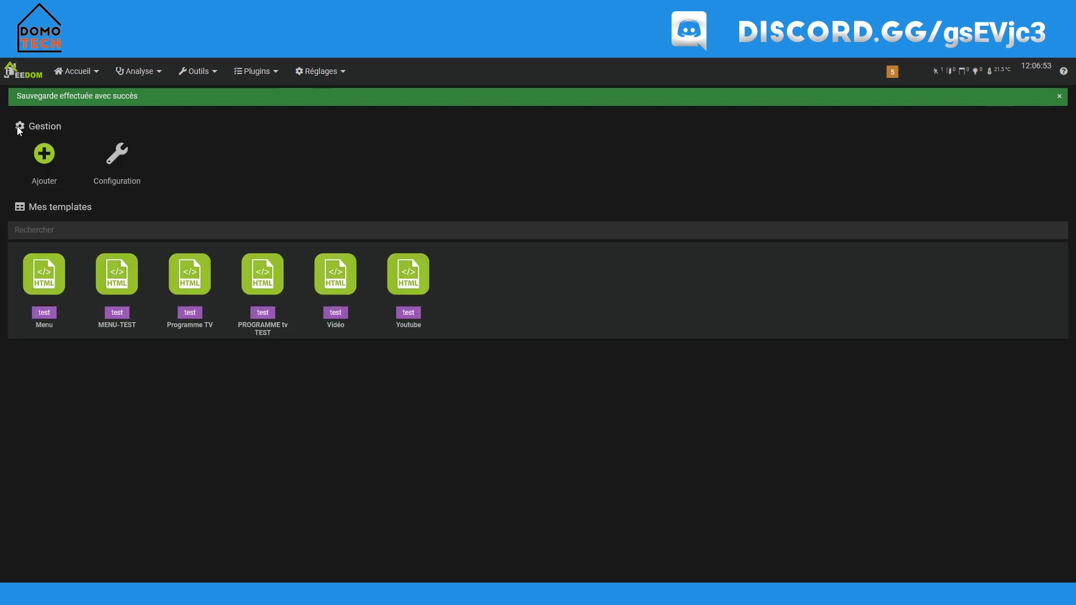
click(55, 153)
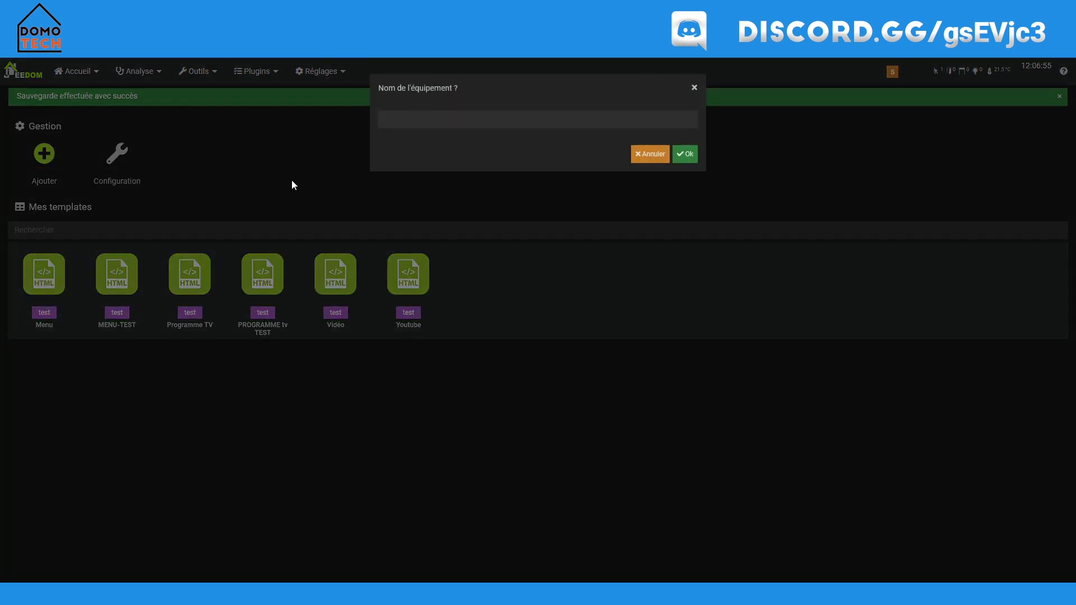
text(jEEDOM)
key(Return)
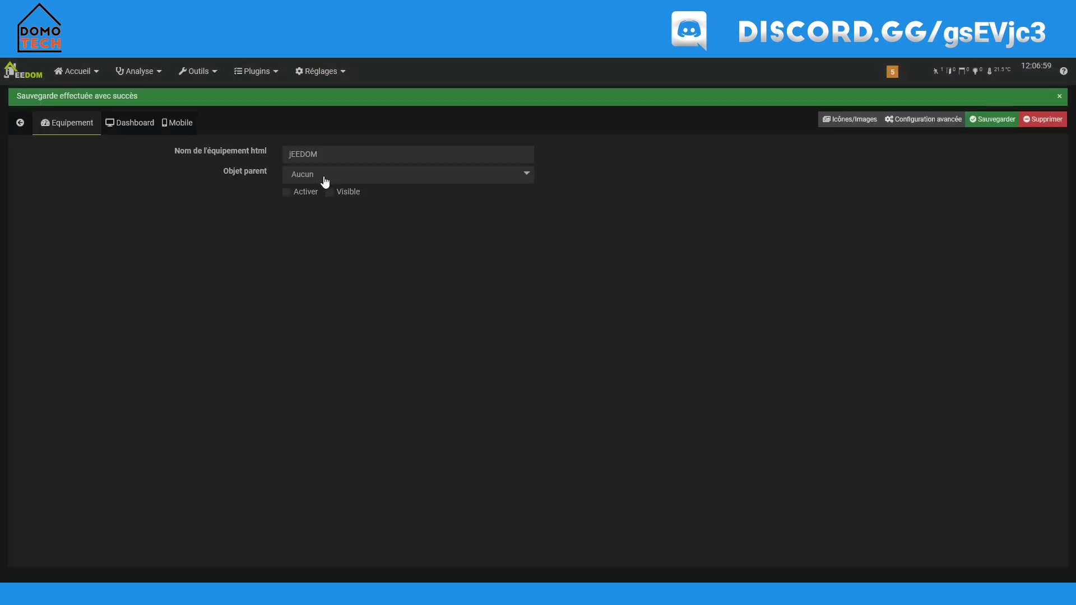
click(129, 123)
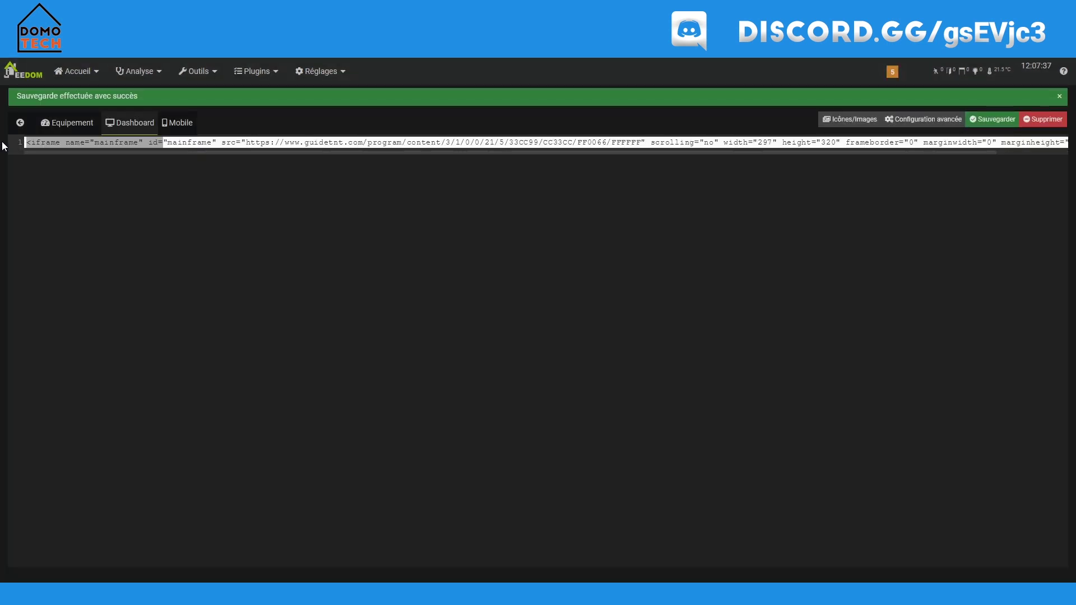
click(59, 148)
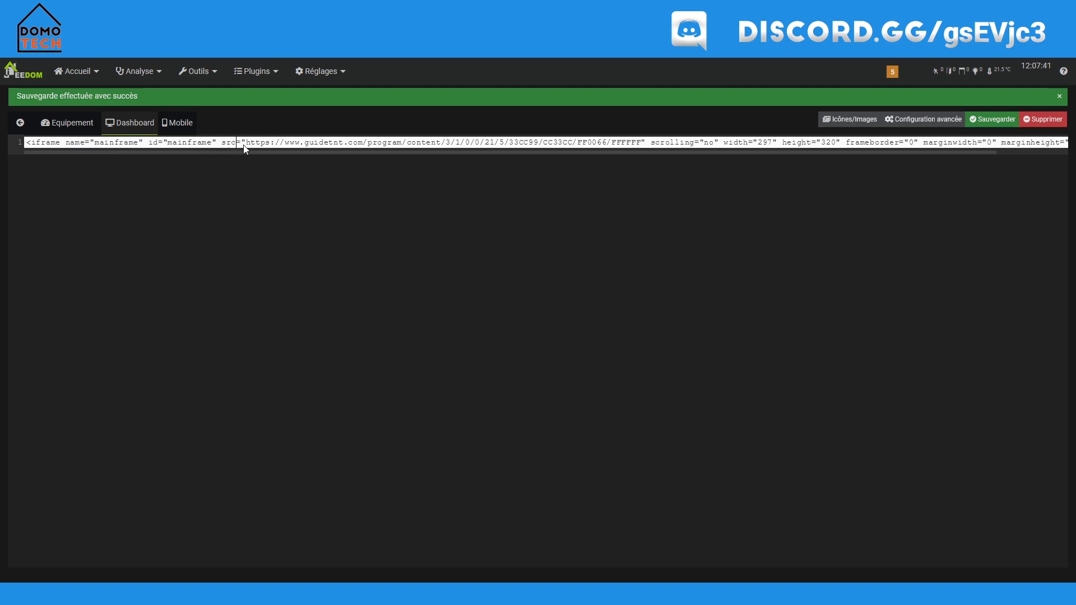
drag(245, 148, 556, 147)
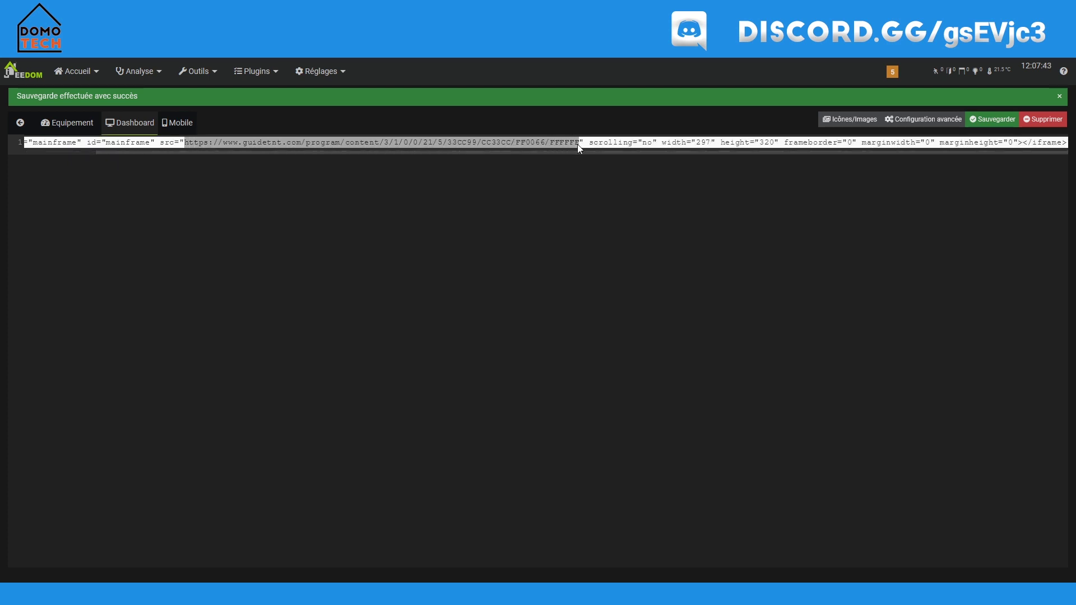
text(http://)
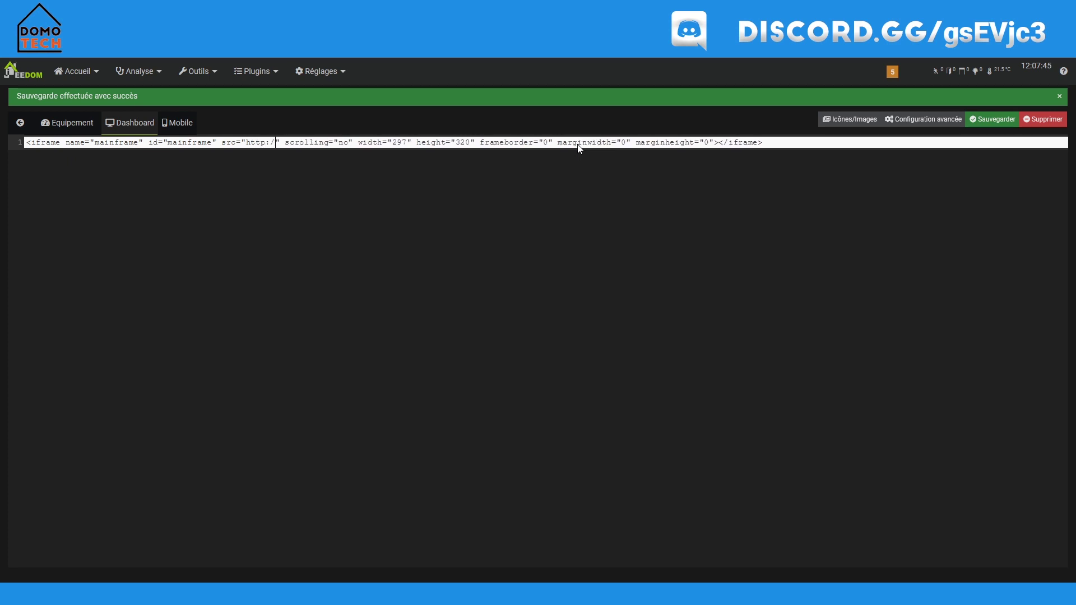
text(jeedom)
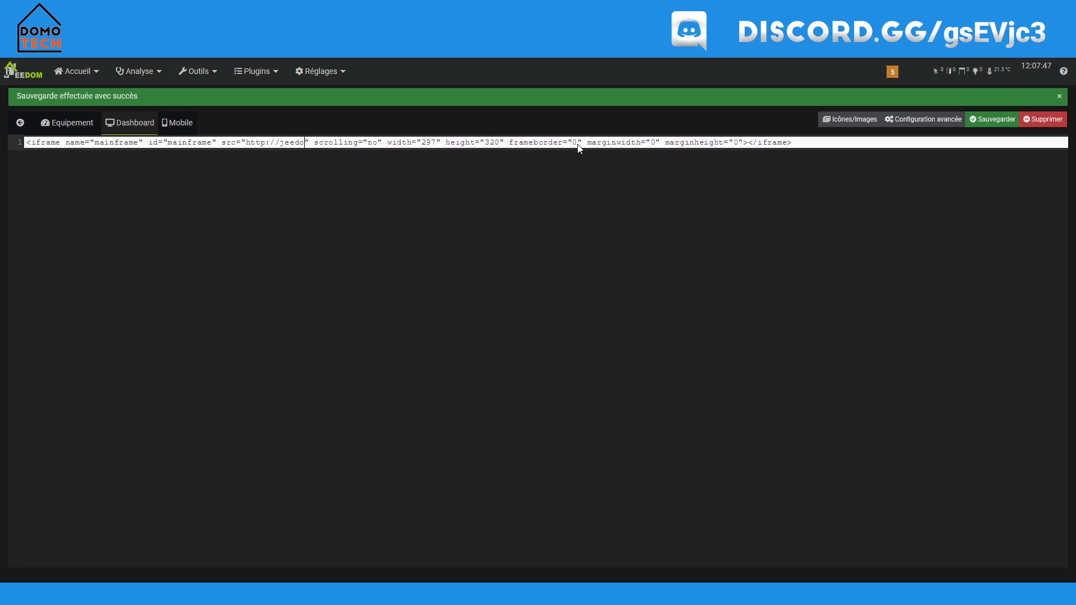
text(.com)
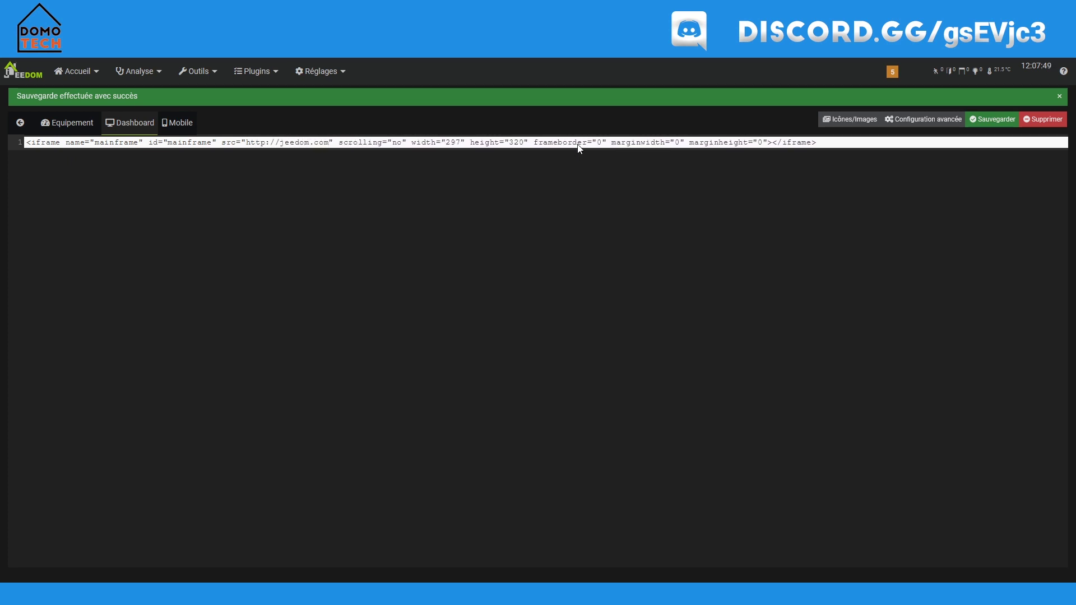
click(993, 119)
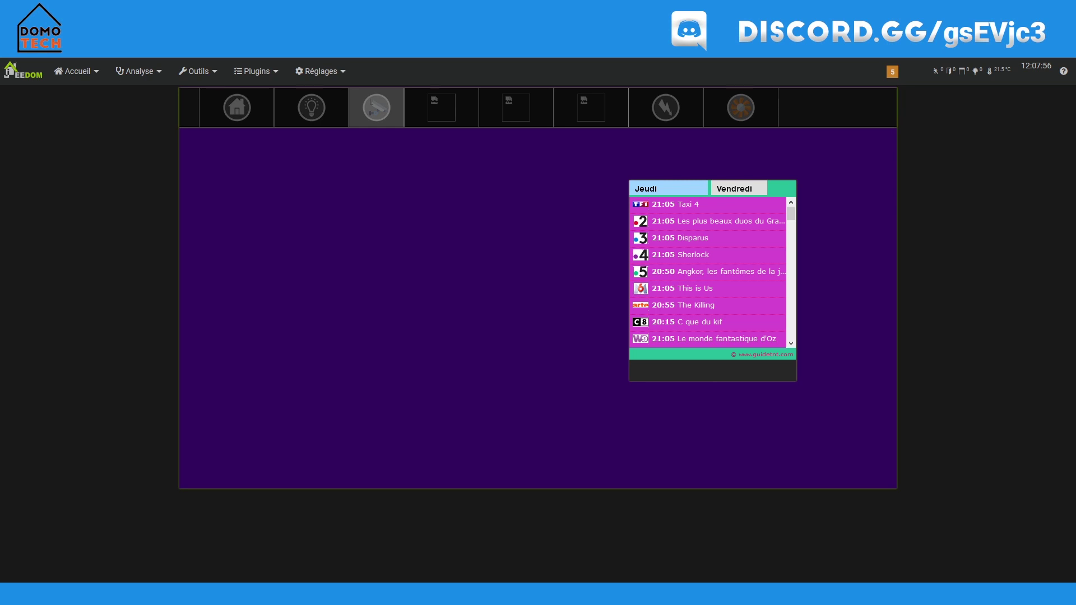
Step: Reload the design containing the TV programme widget and switch it to edit mode
mouse_move(320, 71)
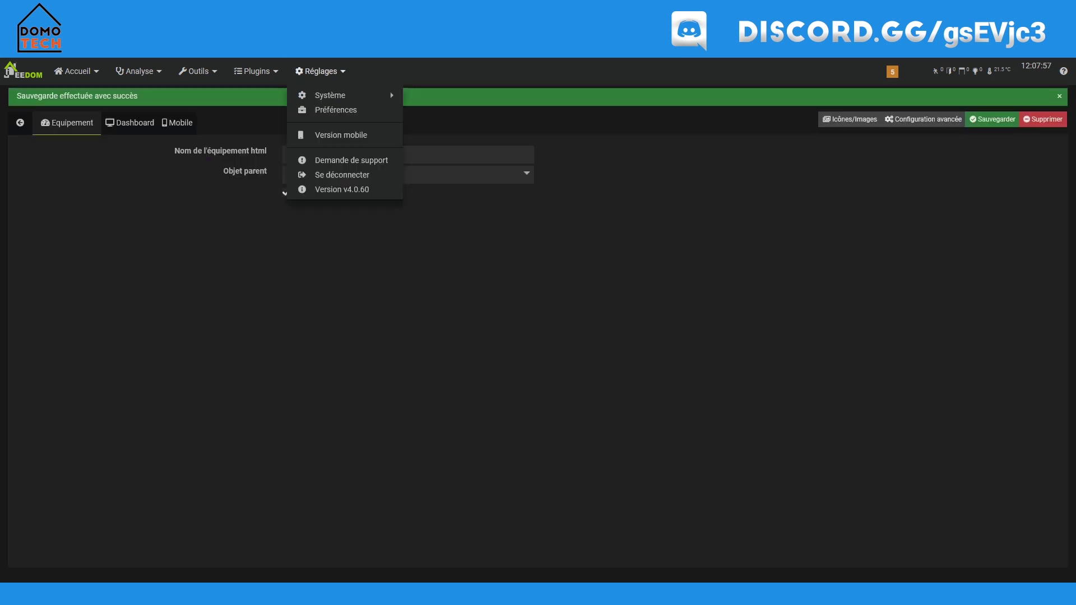
right_click(422, 248)
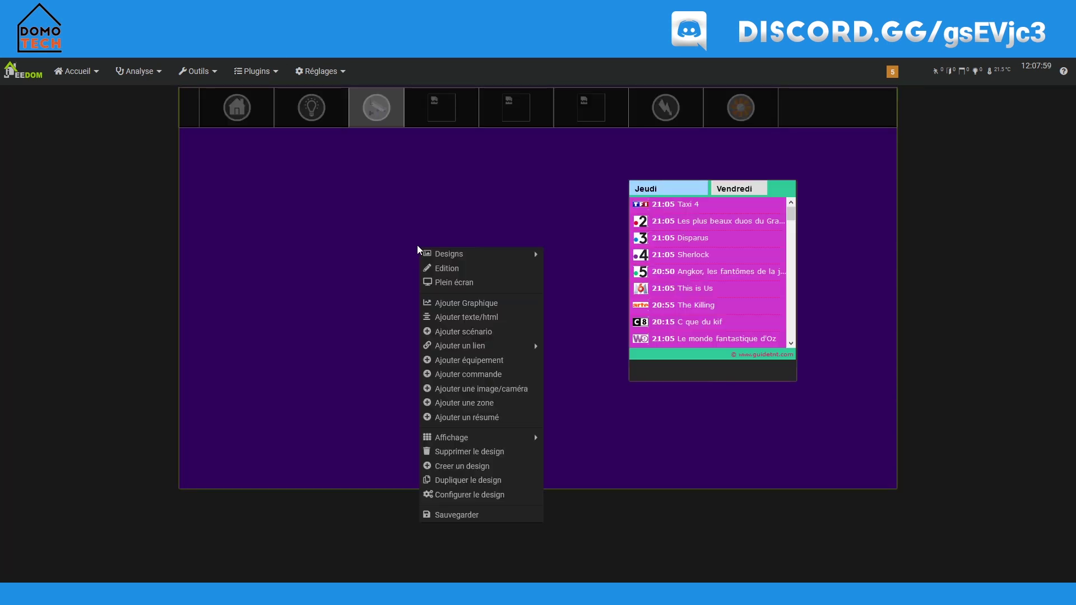
click(339, 289)
mouse_move(76, 71)
mouse_move(86, 124)
click(172, 211)
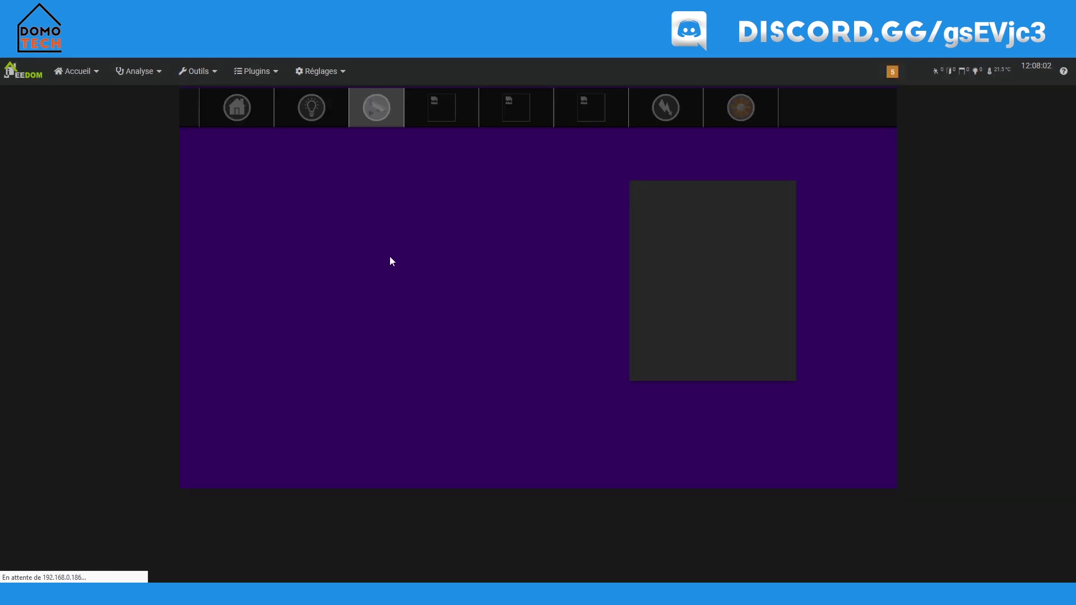
right_click(368, 237)
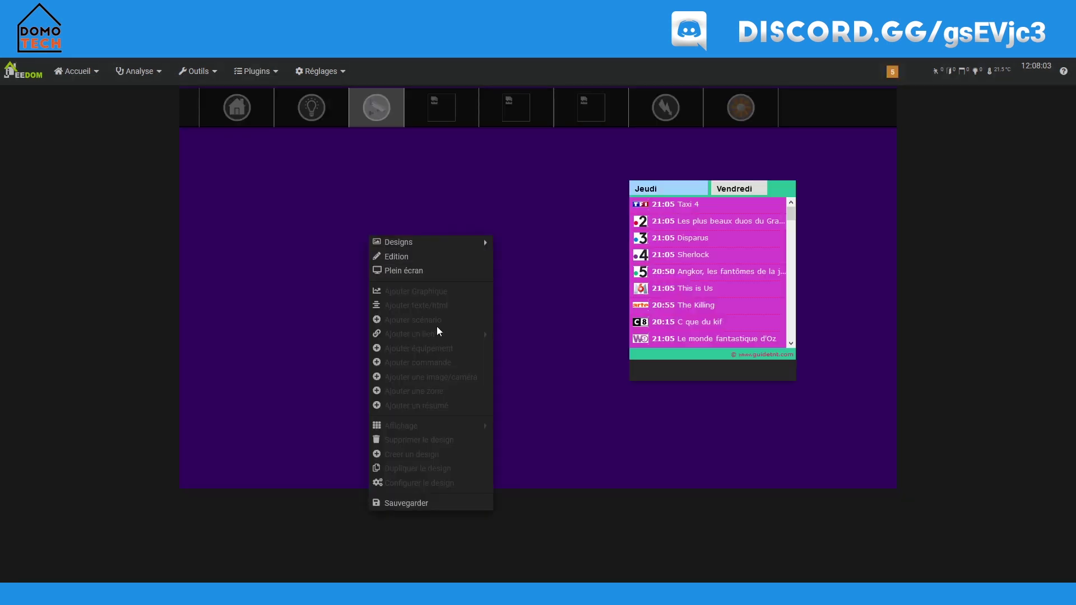
click(393, 262)
Step: Add the jEEDOM equipment from the test object to the design and enlarge its widget beyond the embedded page
right_click(349, 268)
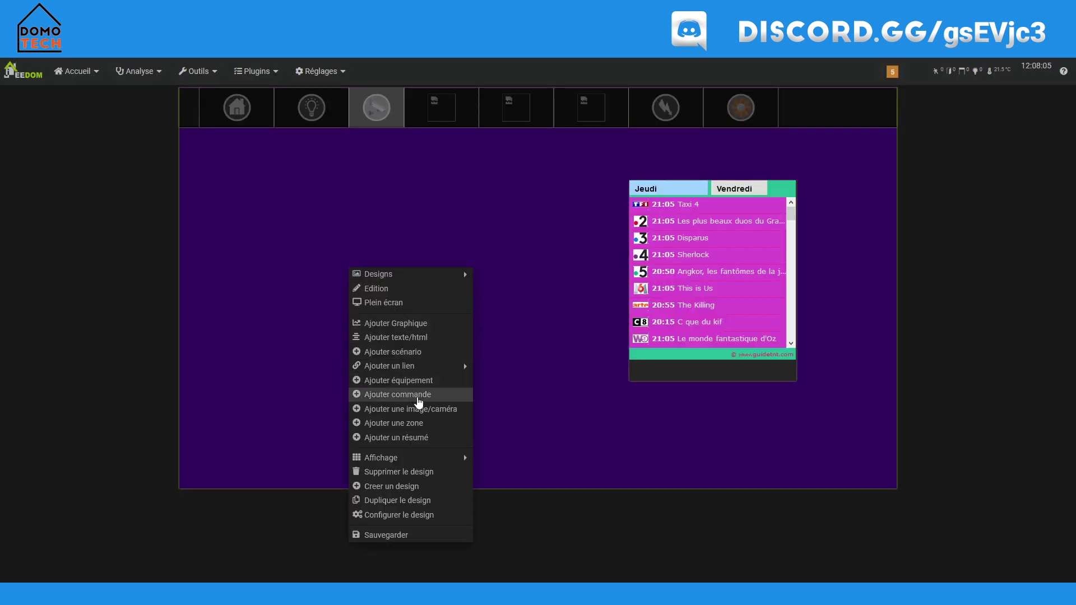
click(422, 380)
click(471, 303)
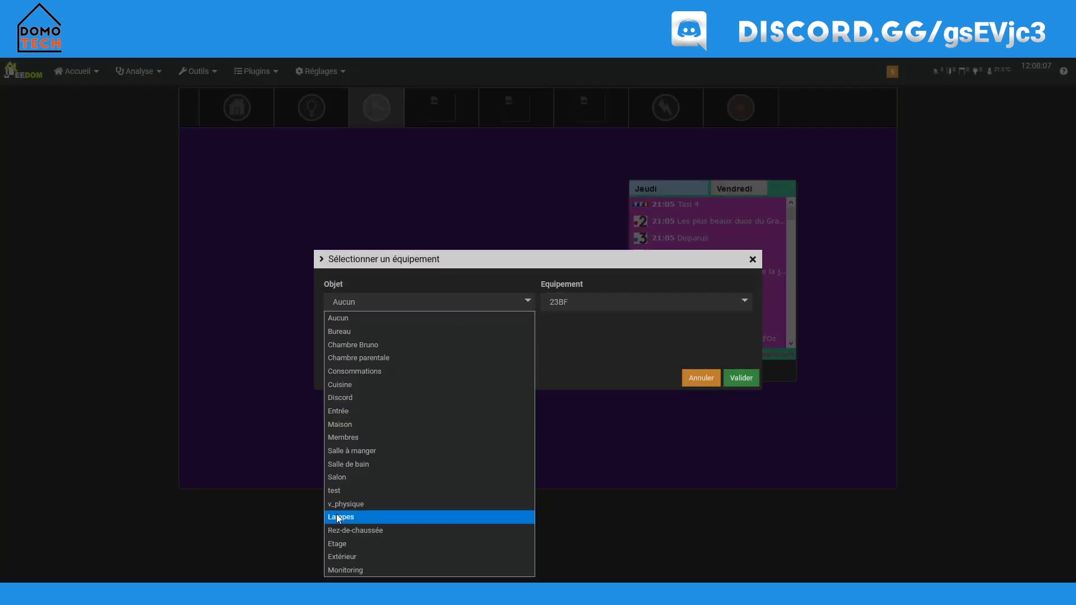
click(348, 490)
click(636, 308)
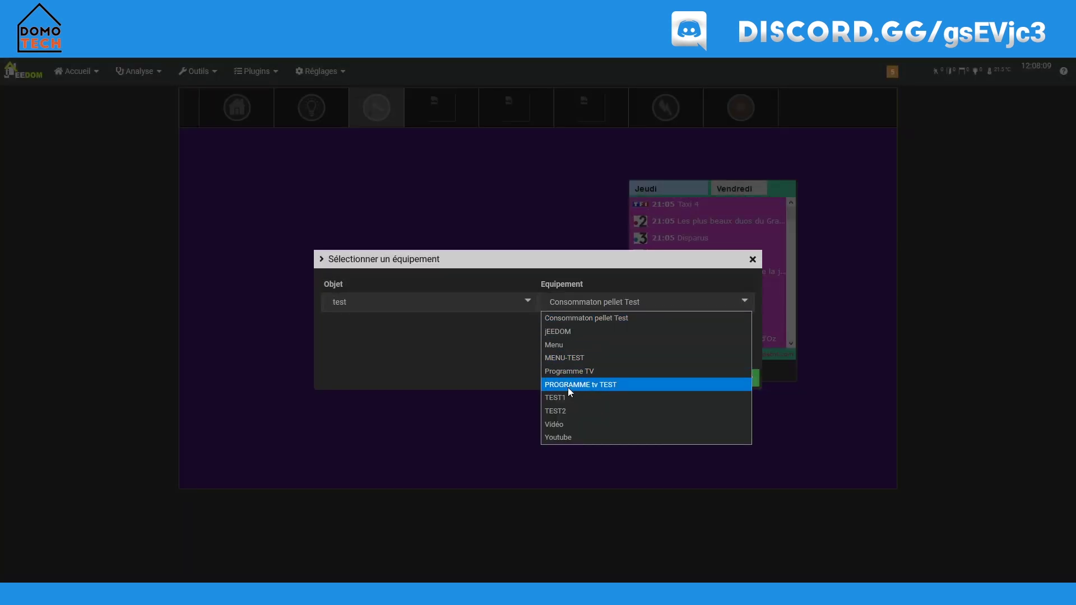
click(568, 333)
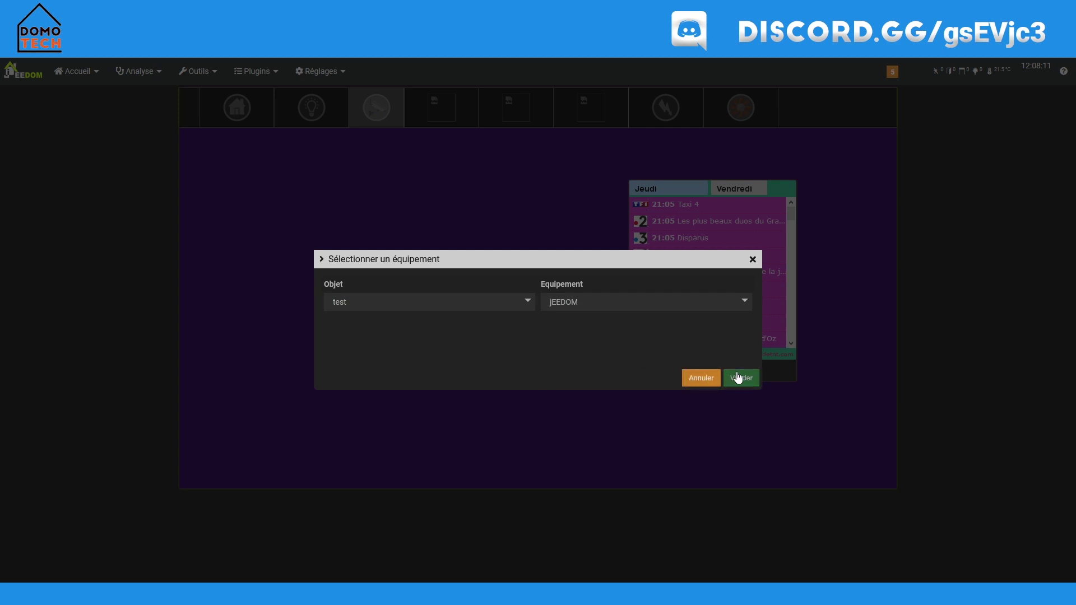
click(741, 377)
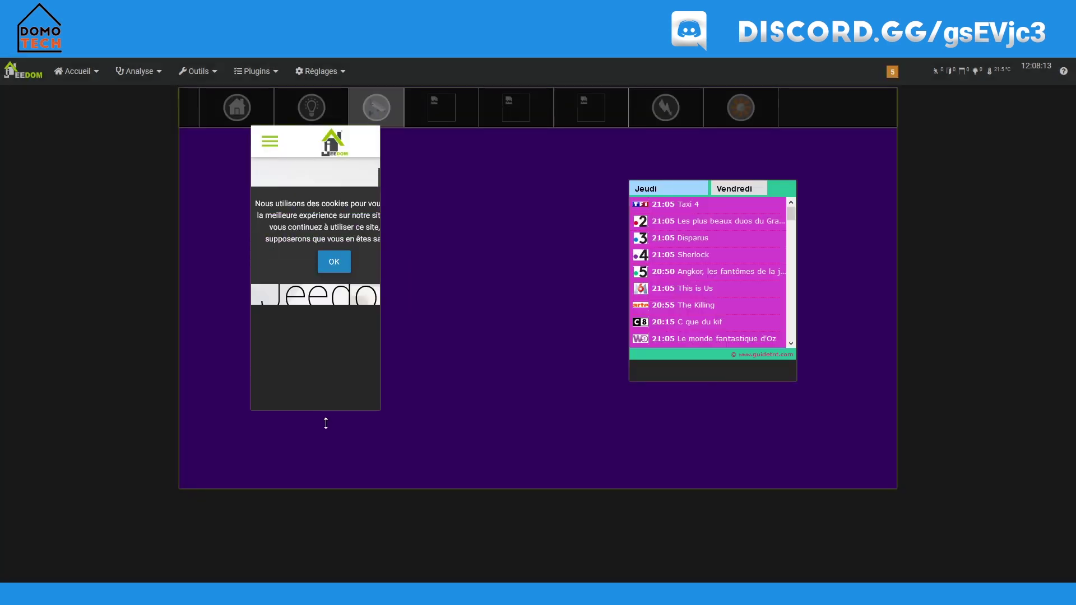
drag(385, 244, 520, 258)
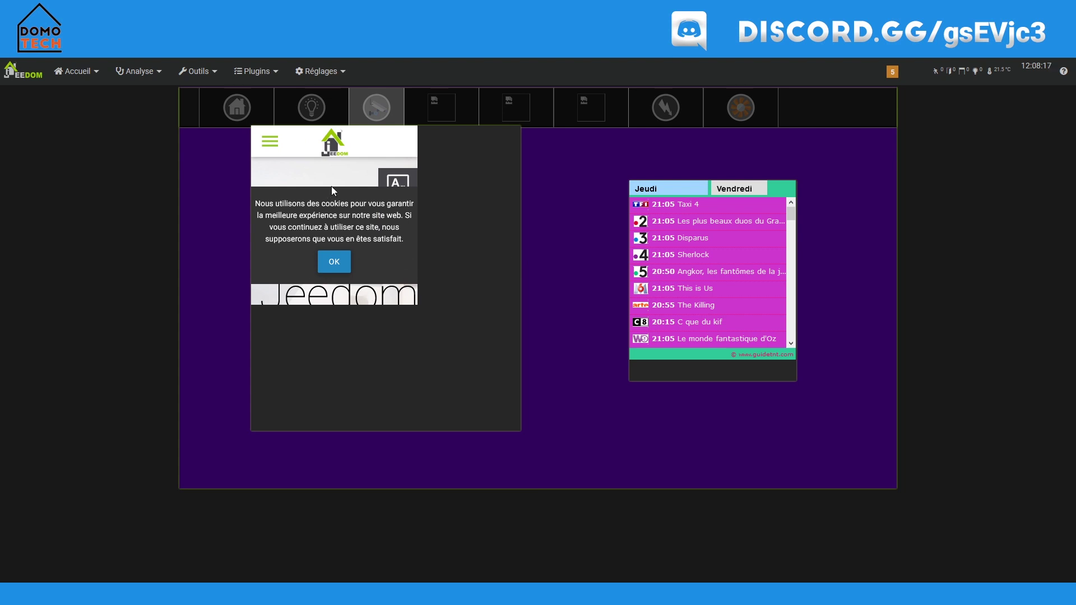
drag(517, 201, 488, 214)
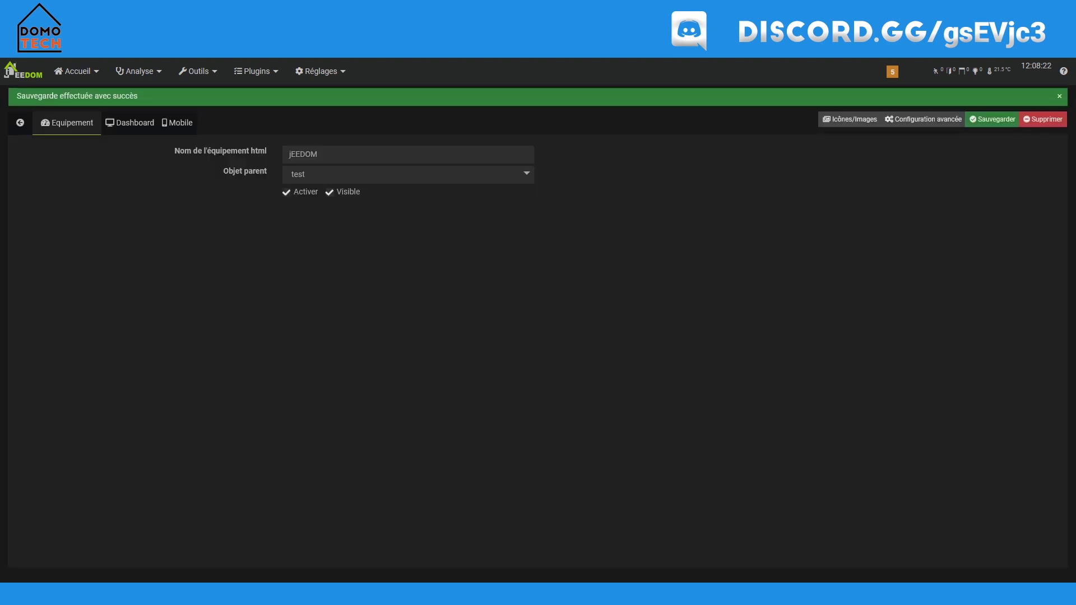
Step: In the jEEDOM equipment's dashboard code, set the iframe width to 1280 and height to 720, and save
click(126, 123)
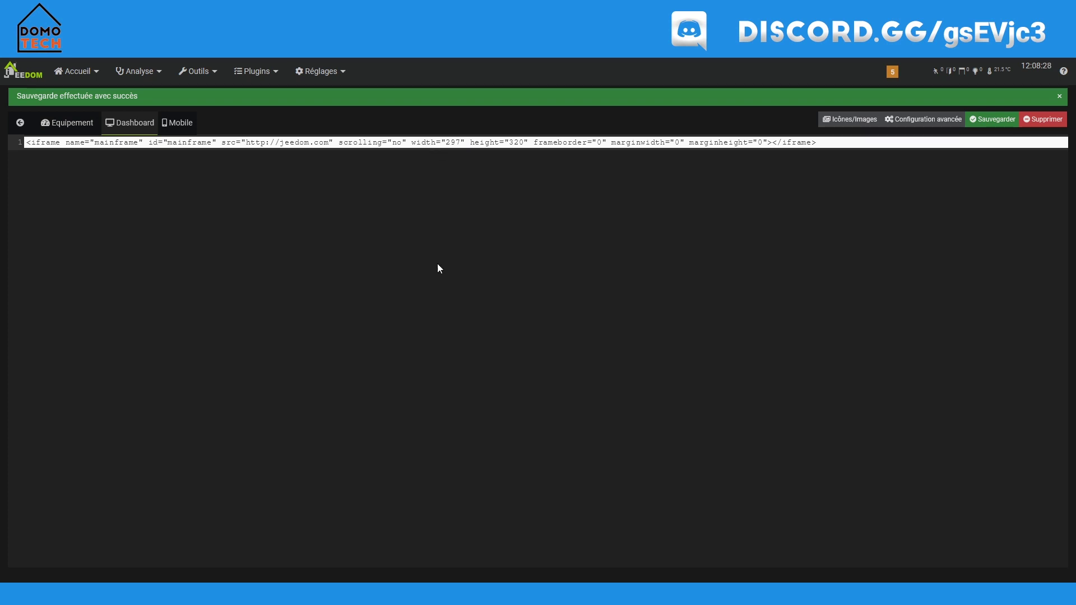
click(460, 142)
key(BackSpace)
key(BackSpace)
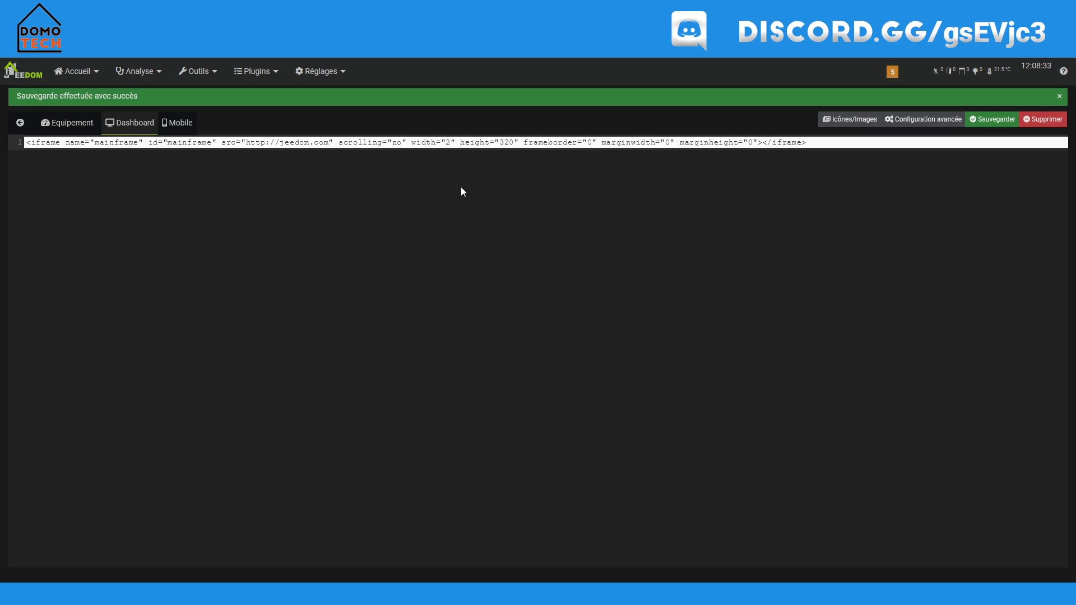
key(BackSpace)
text(1280)
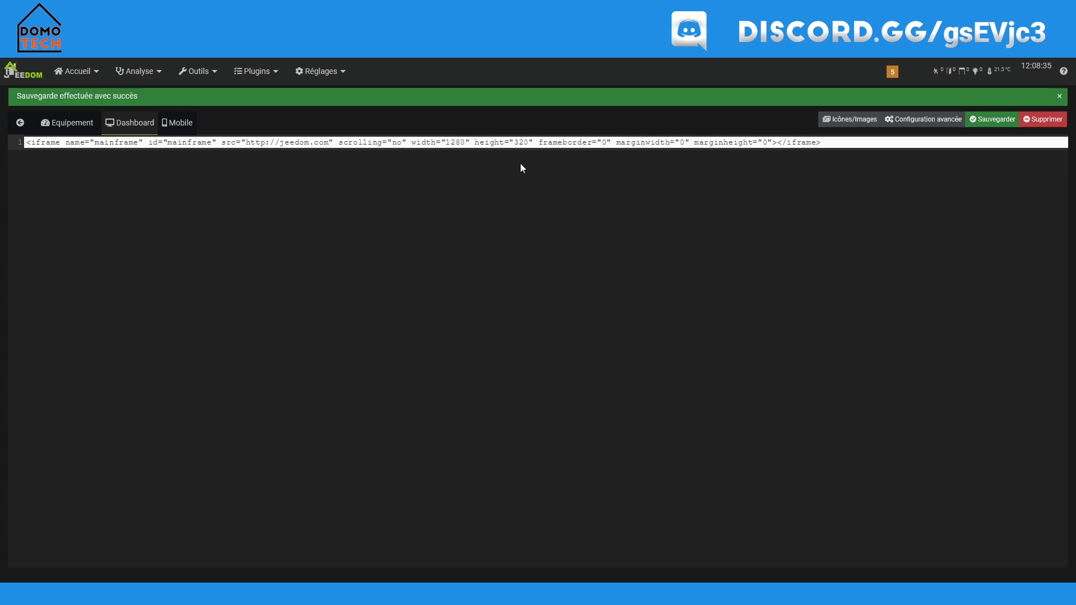
key(BackSpace)
key(BackSpace)
key(BackSpace)
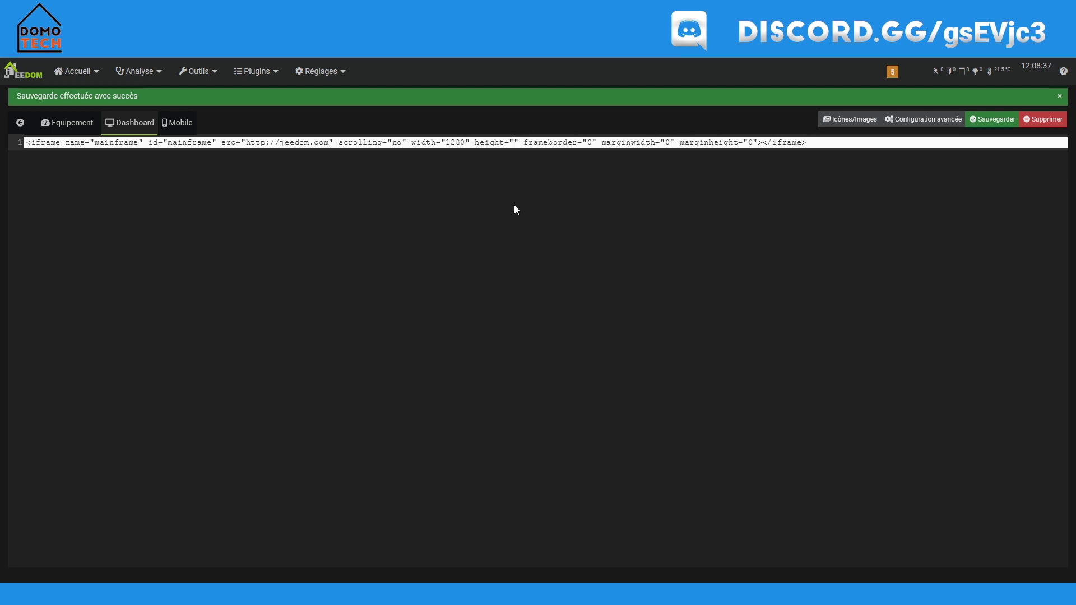
text(720)
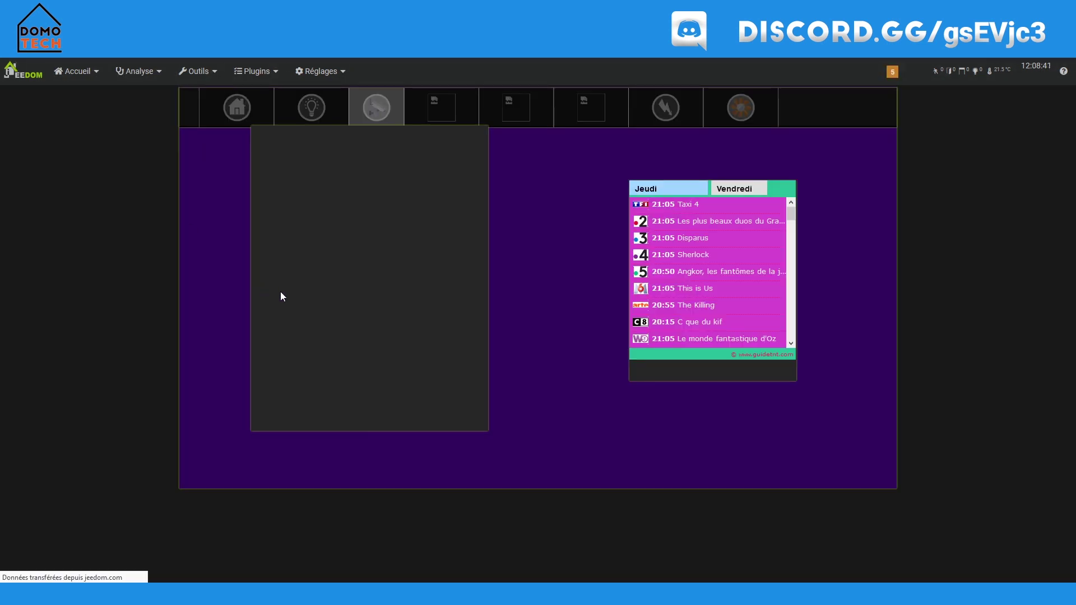
Step: Back in the design's edit mode, stretch the jEEDOM widget across the design's full width below the menu and save the design
right_click(539, 217)
click(553, 240)
right_click(518, 225)
click(533, 247)
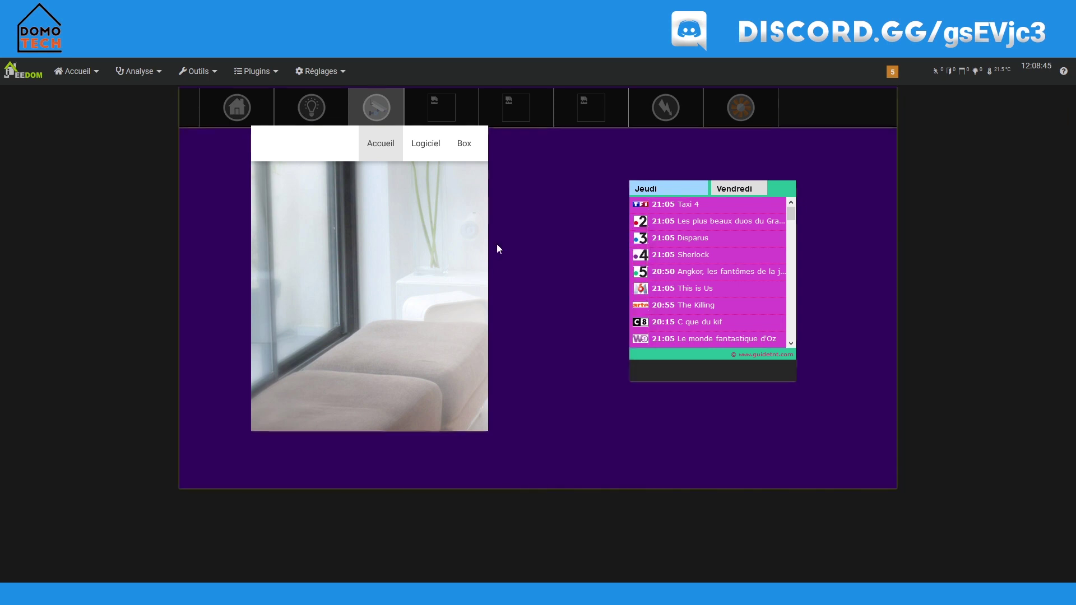
drag(486, 231, 894, 230)
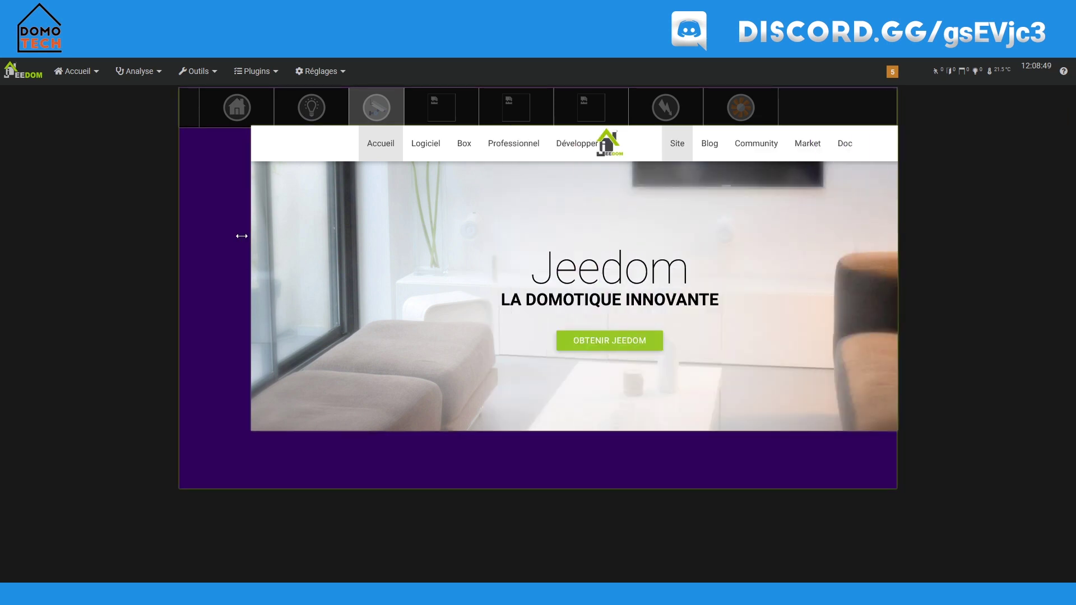
drag(241, 235, 178, 233)
drag(399, 385, 179, 375)
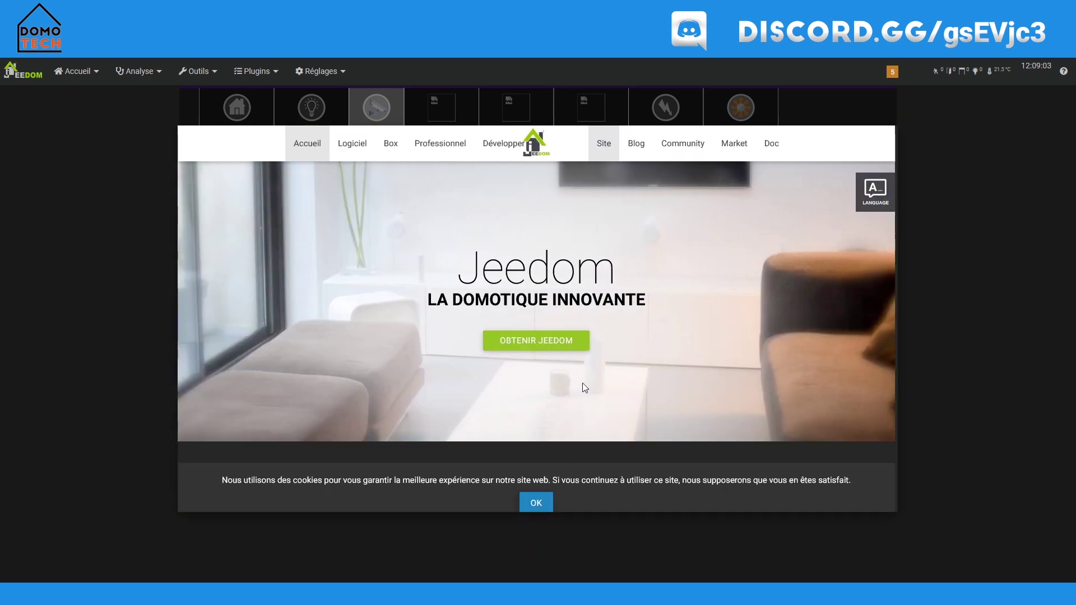
right_click(963, 321)
click(930, 559)
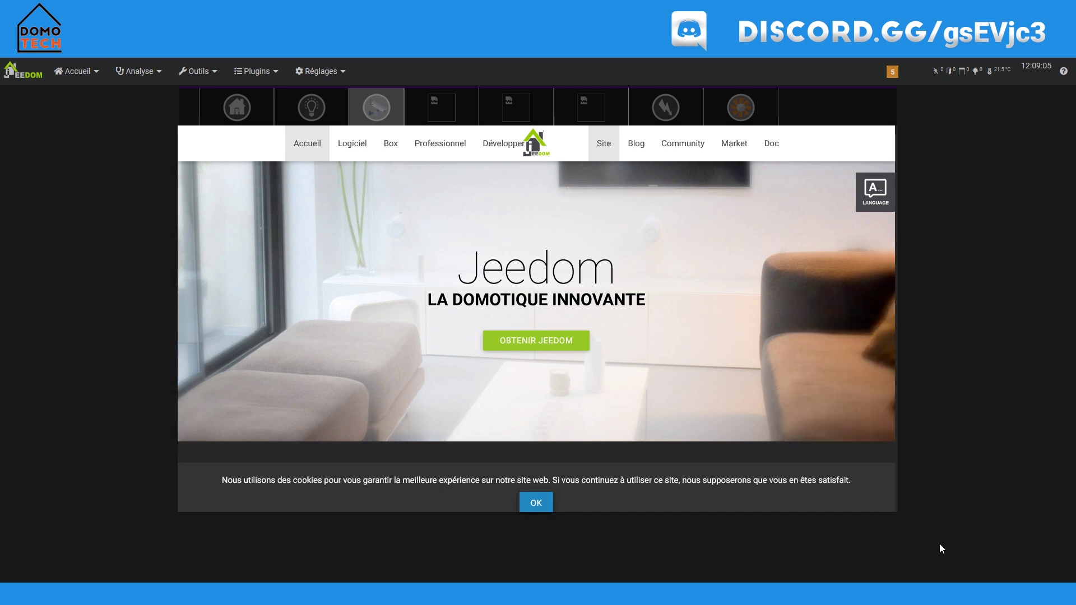